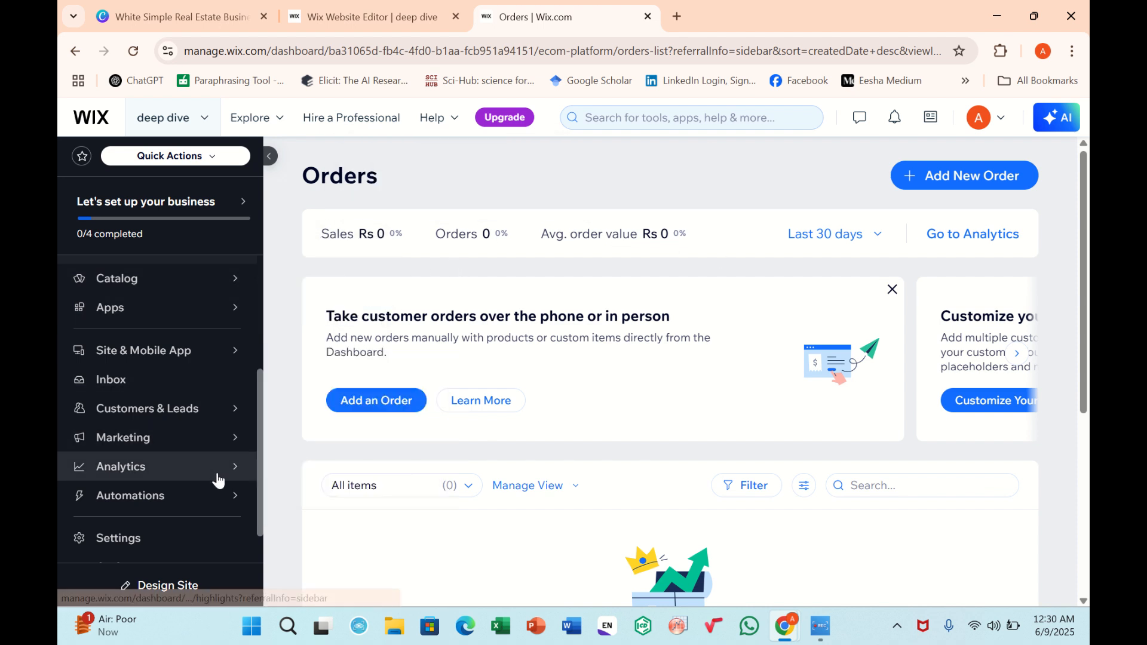
Go to the Coupons page under the marketing discounts and view the creation-source filter options.
{"action": "scroll", "coordinate": [192, 325], "scroll_direction": "down", "scroll_amount": 2}
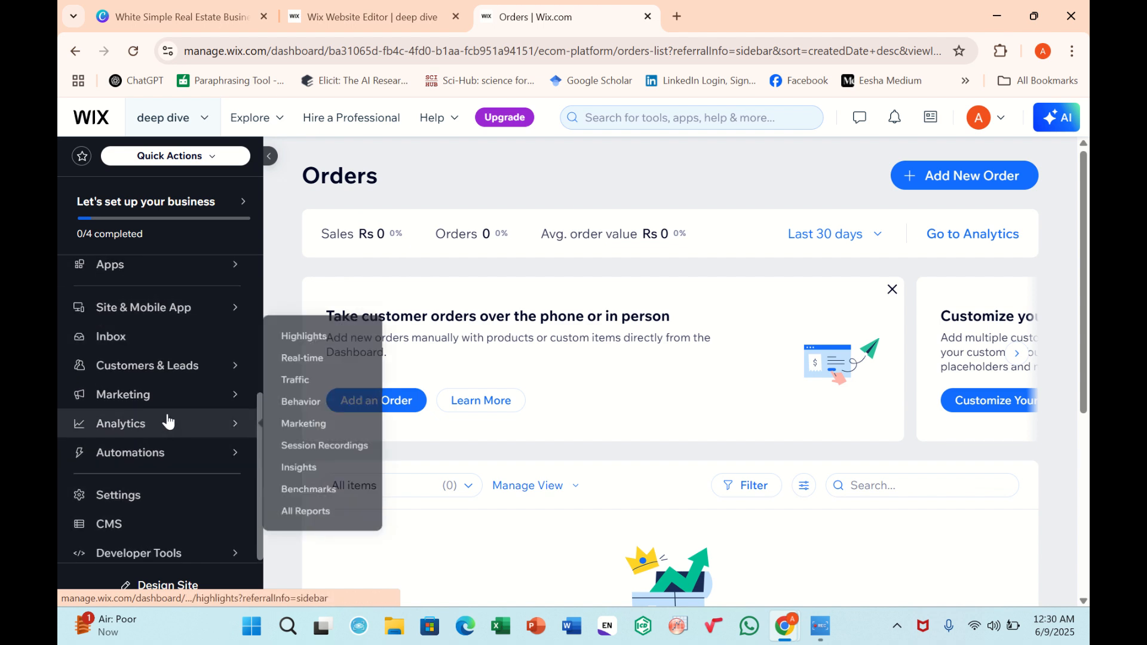
{"action": "mouse_move", "coordinate": [168, 409]}
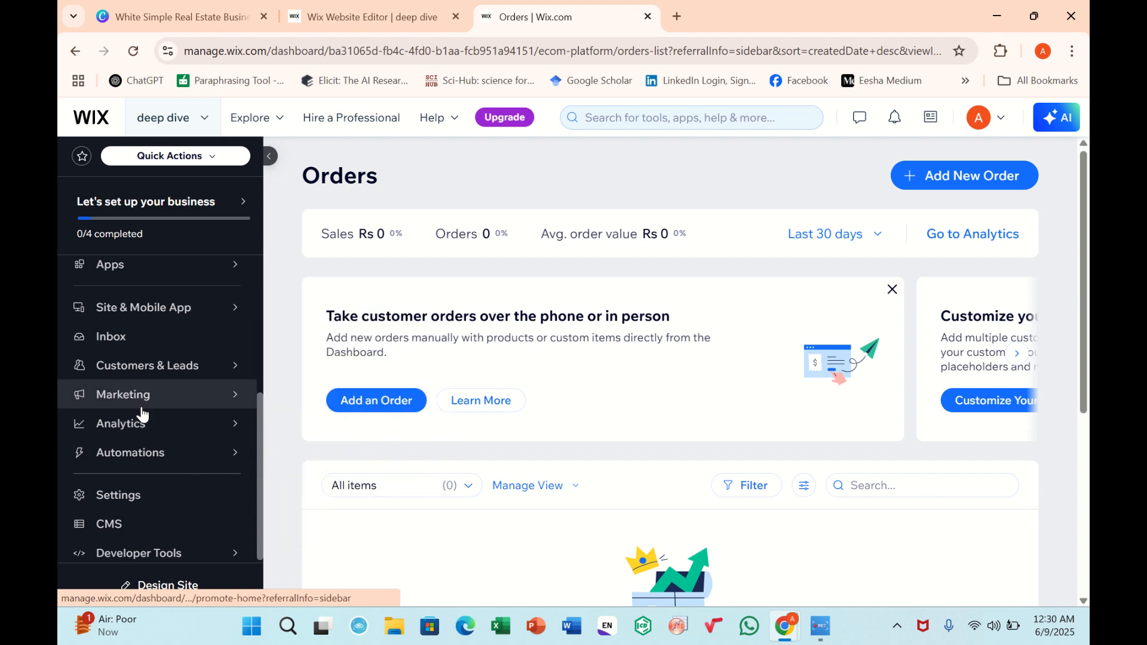
{"action": "mouse_move", "coordinate": [299, 472]}
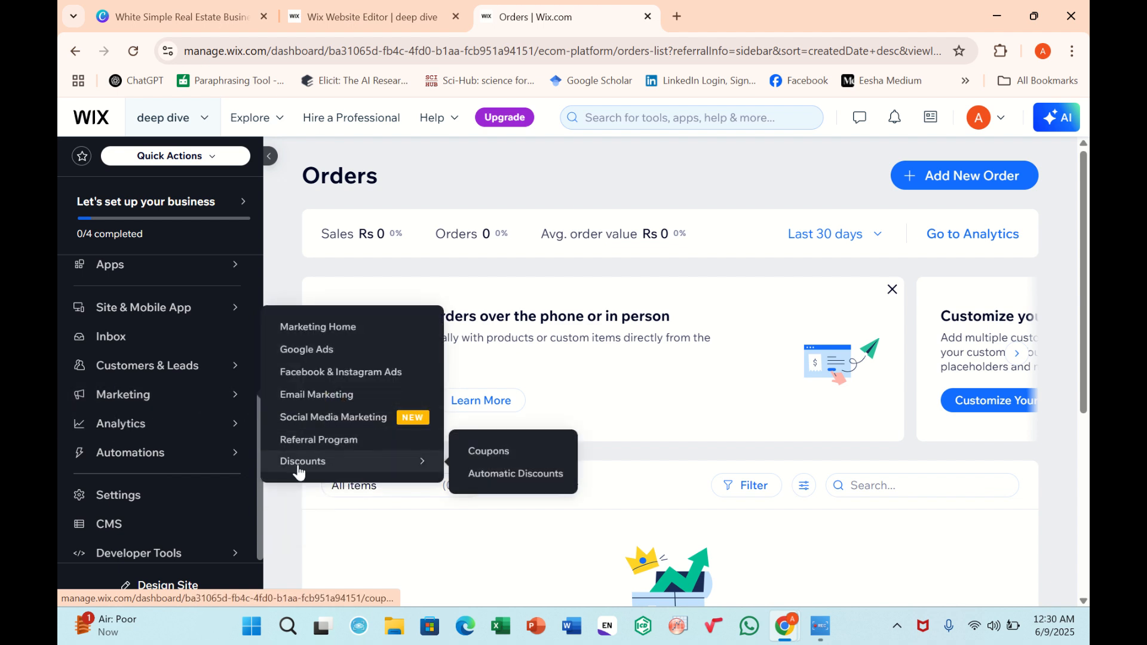
{"action": "left_click", "coordinate": [299, 471]}
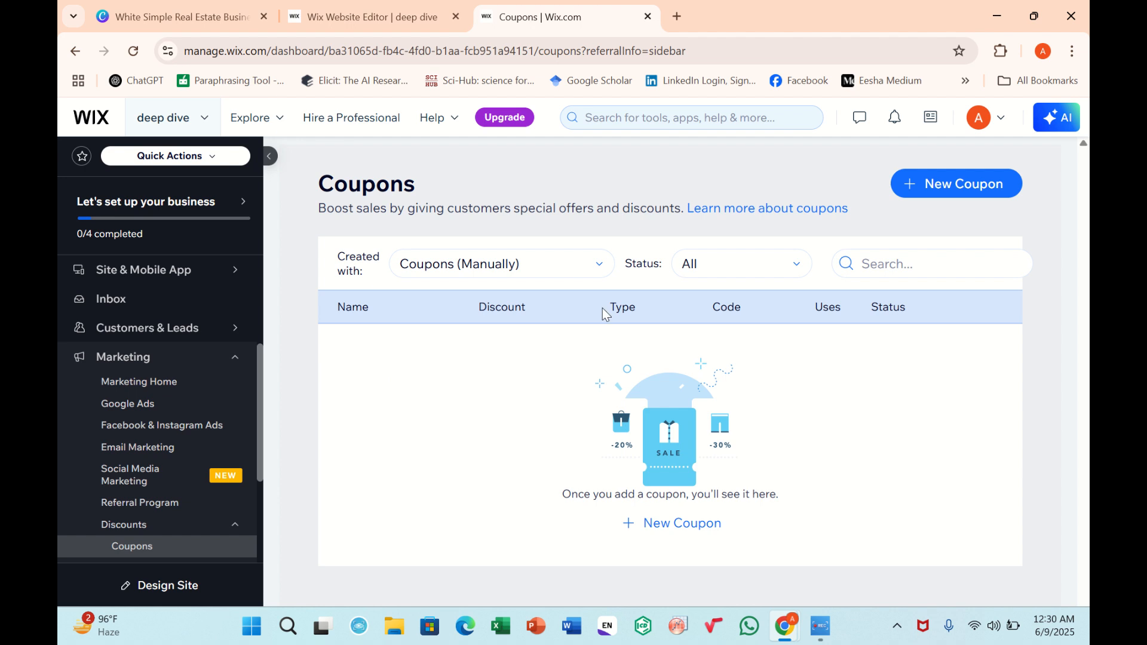
{"action": "left_click", "coordinate": [598, 265]}
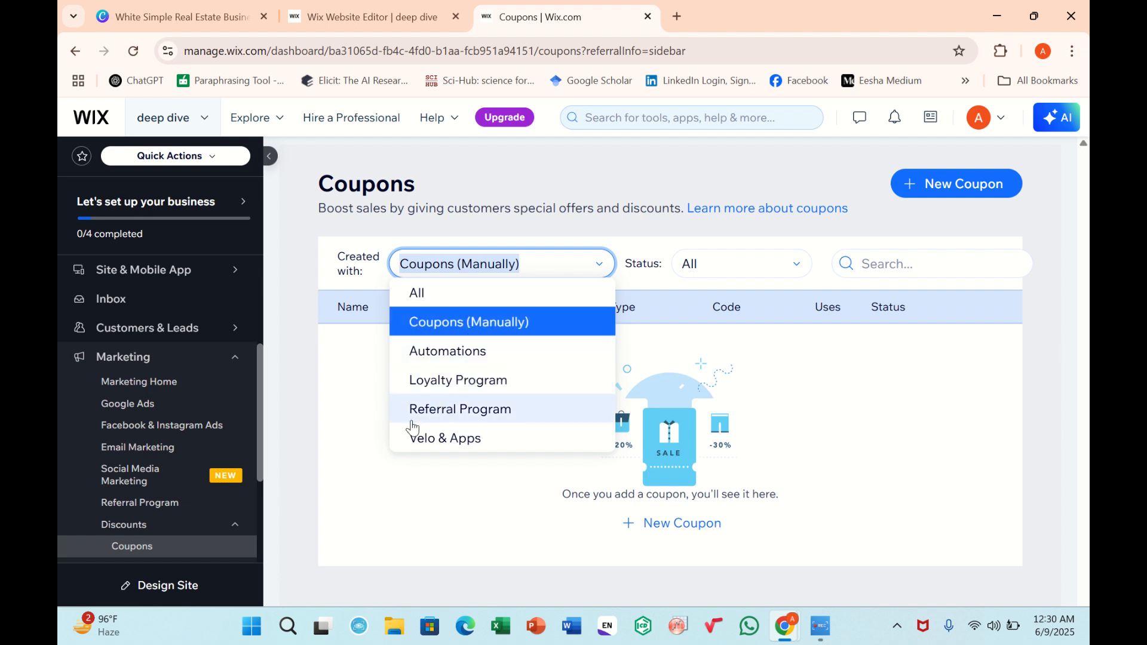
{"action": "left_click", "coordinate": [424, 456]}
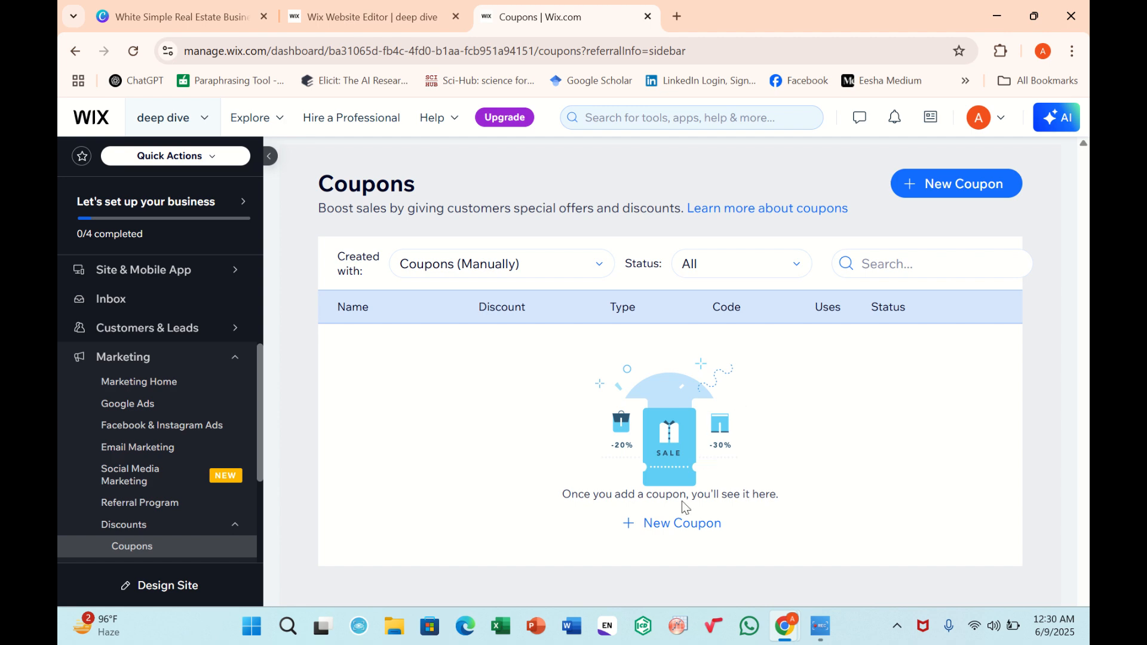
Start a new percentage-discount coupon with summersale123 as both its code and name.
{"action": "left_click", "coordinate": [681, 524]}
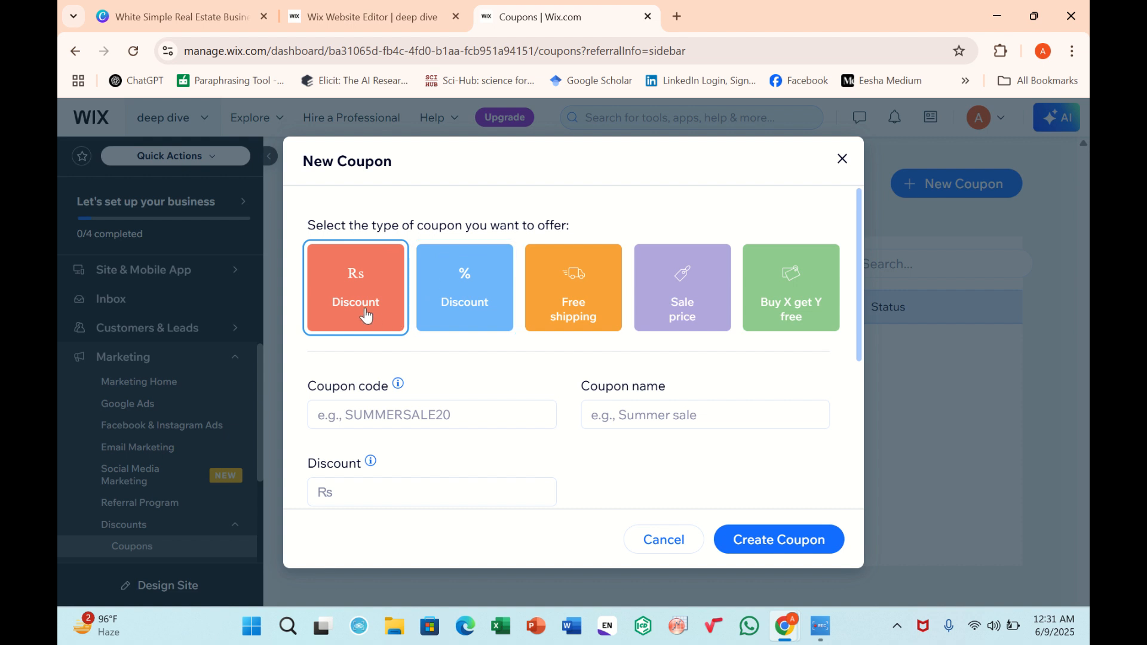
{"action": "left_click", "coordinate": [473, 304]}
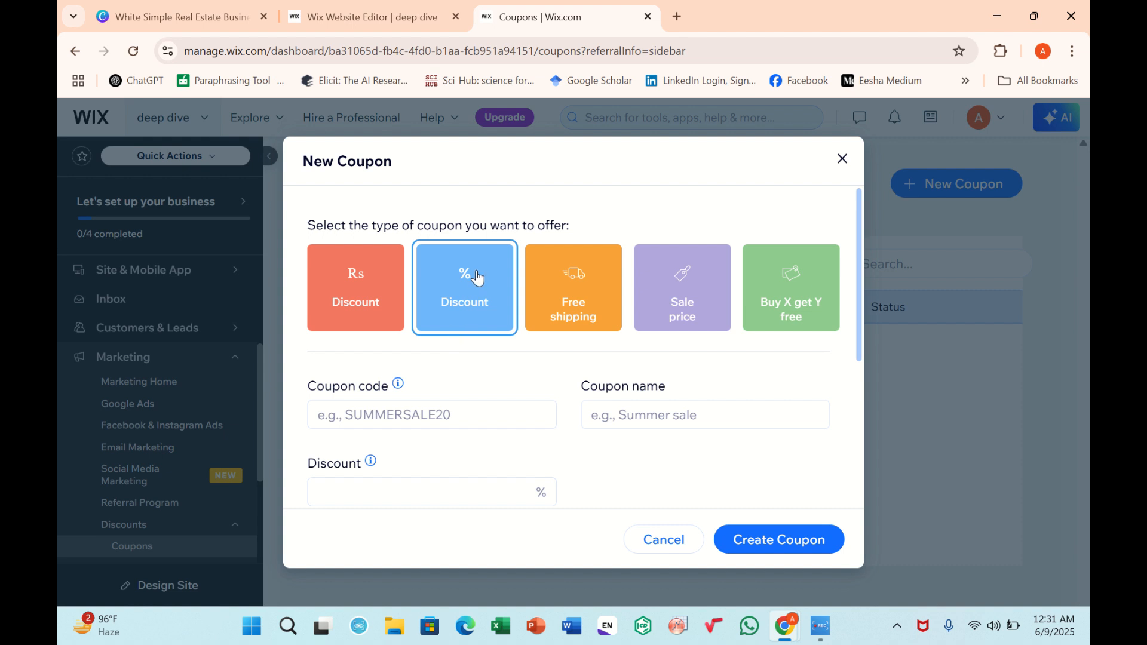
{"action": "left_click", "coordinate": [465, 414]}
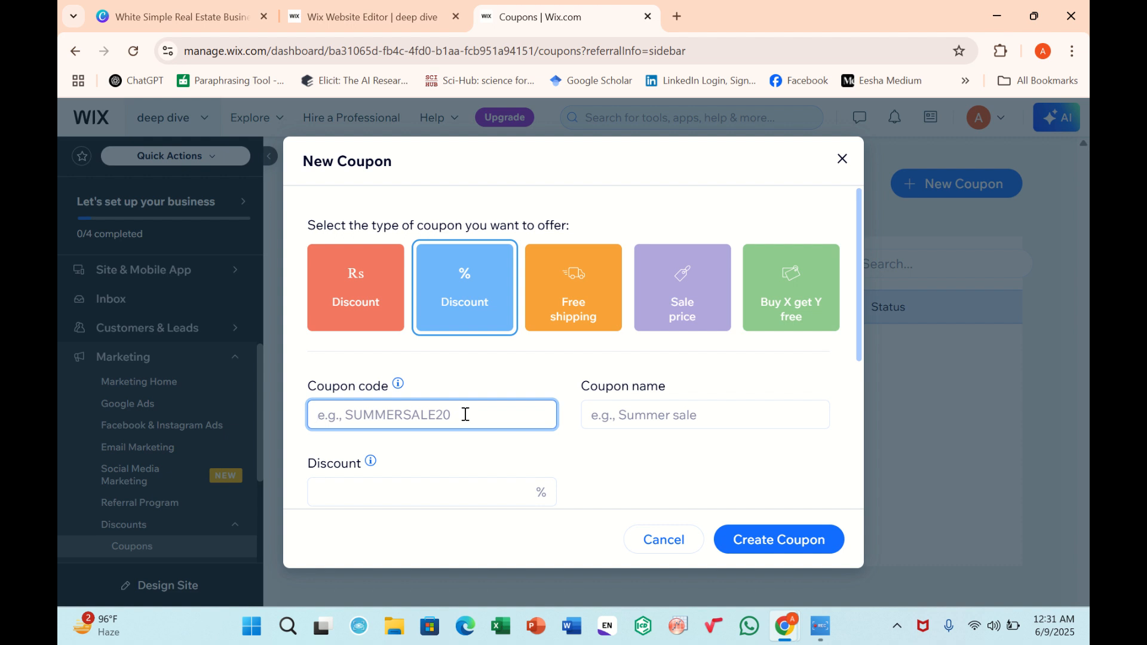
{"action": "type", "text": "su"}
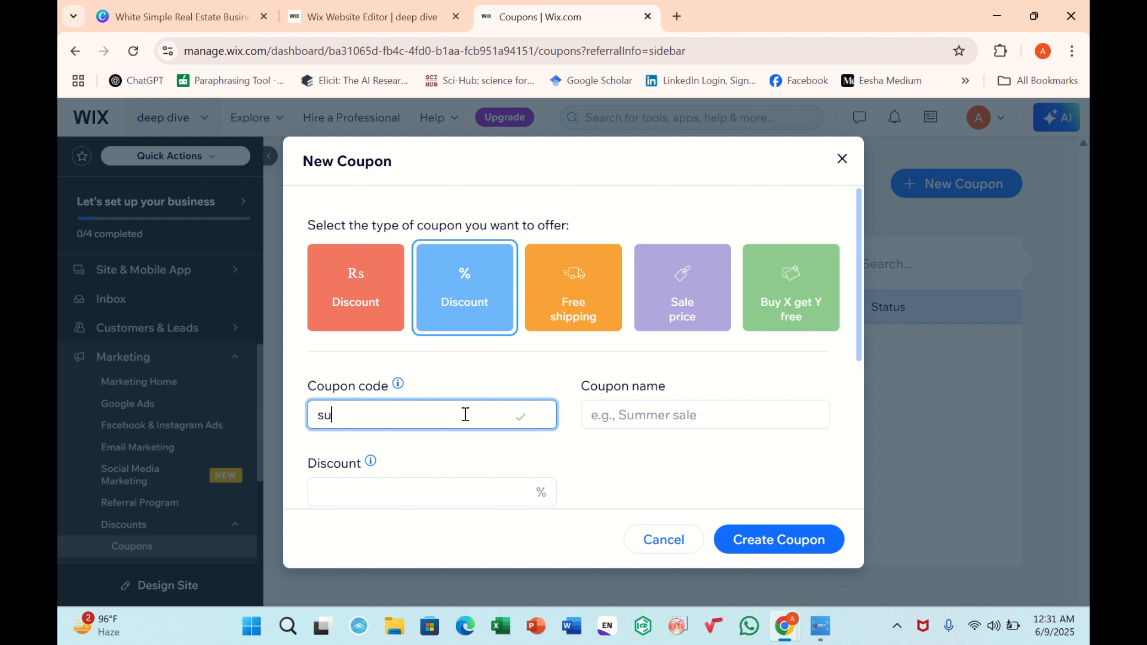
{"action": "type", "text": "mmersale123"}
{"action": "left_click", "coordinate": [519, 424]}
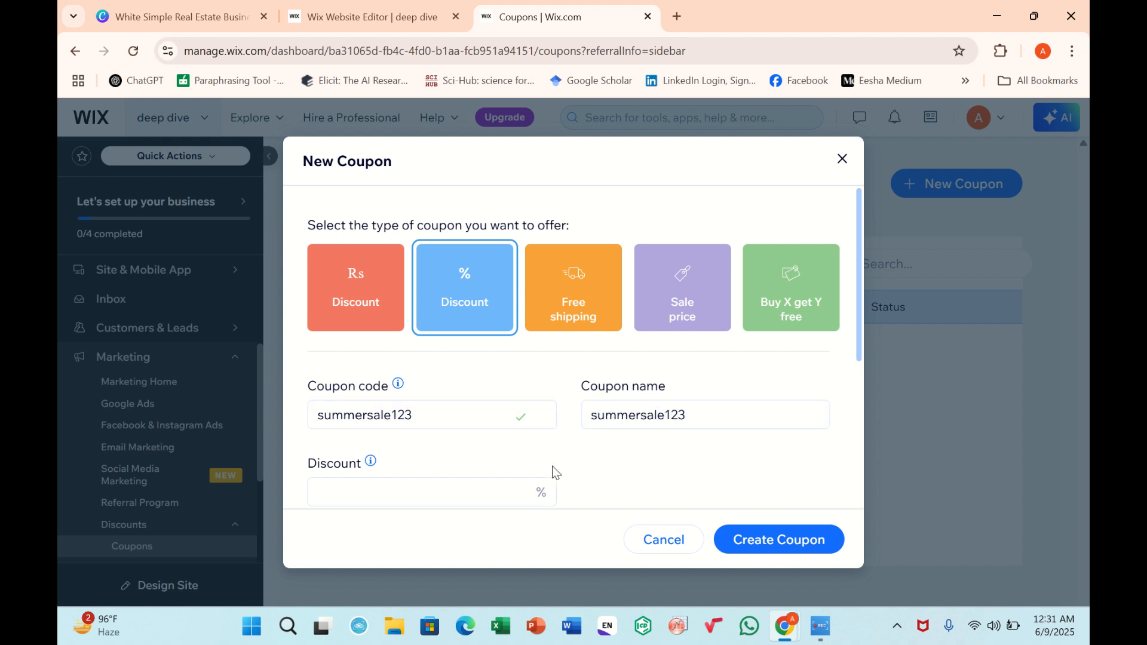
Set the coupon's discount to 10% and check the explanation of the discount field.
{"action": "scroll", "coordinate": [552, 466], "scroll_direction": "down", "scroll_amount": 2}
{"action": "left_click", "coordinate": [472, 345]}
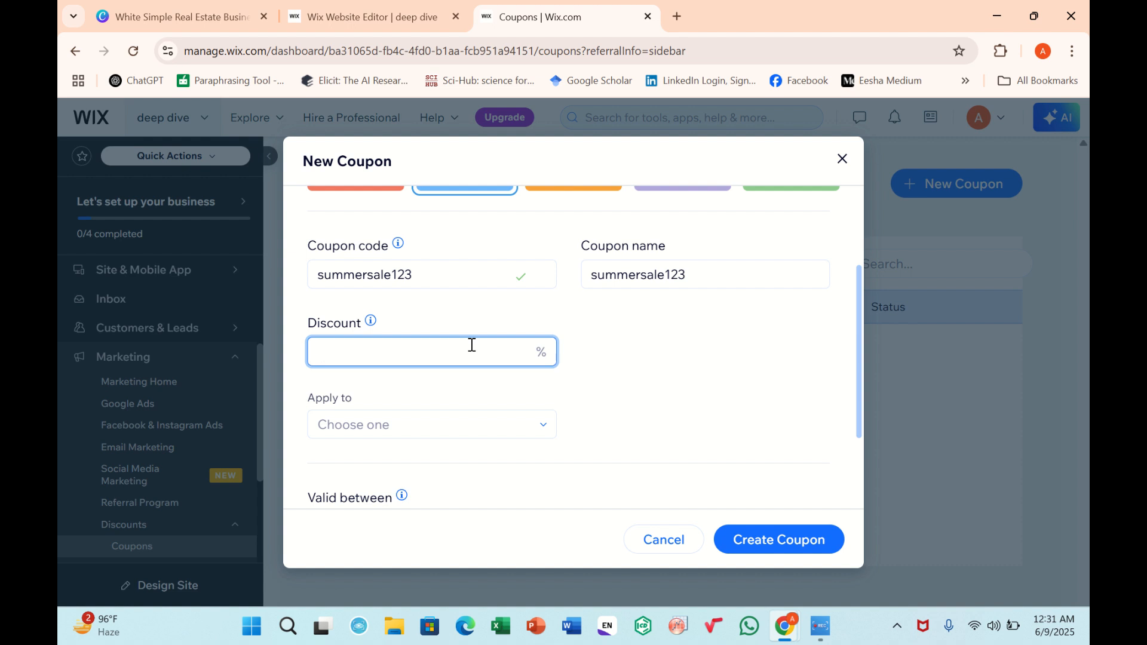
{"action": "type", "text": "10"}
{"action": "scroll", "coordinate": [472, 344], "scroll_direction": "down", "scroll_amount": 2}
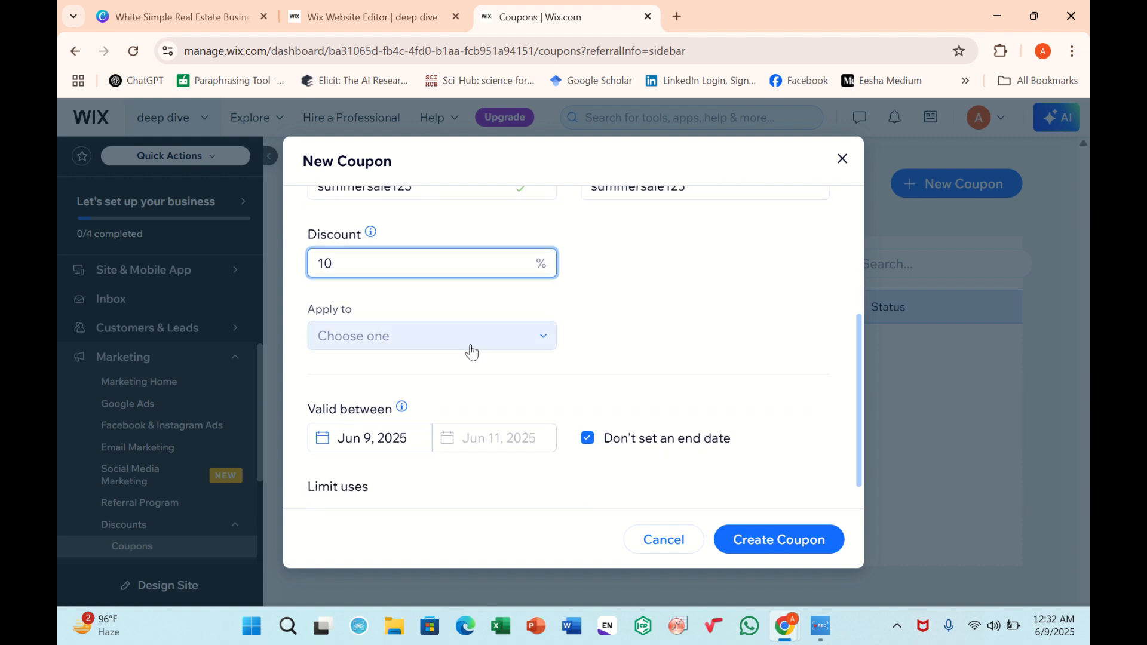
{"action": "mouse_move", "coordinate": [376, 236]}
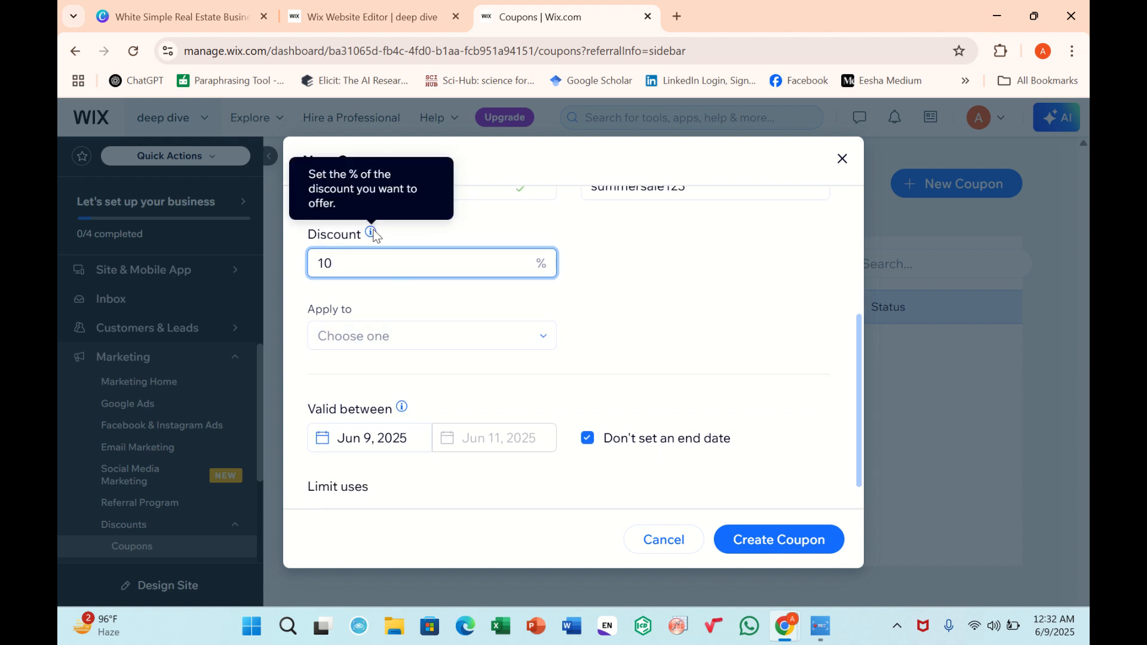
Try to apply the coupon to a specific form, entering abc as the form.
{"action": "left_click", "coordinate": [390, 333]}
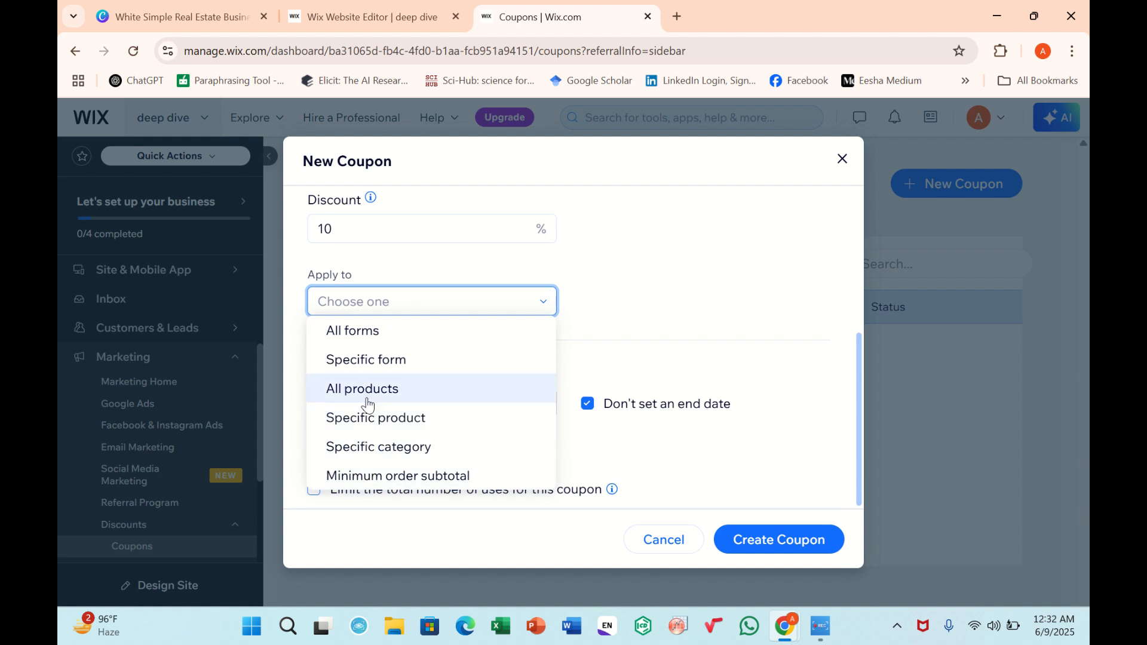
{"action": "left_click", "coordinate": [355, 364]}
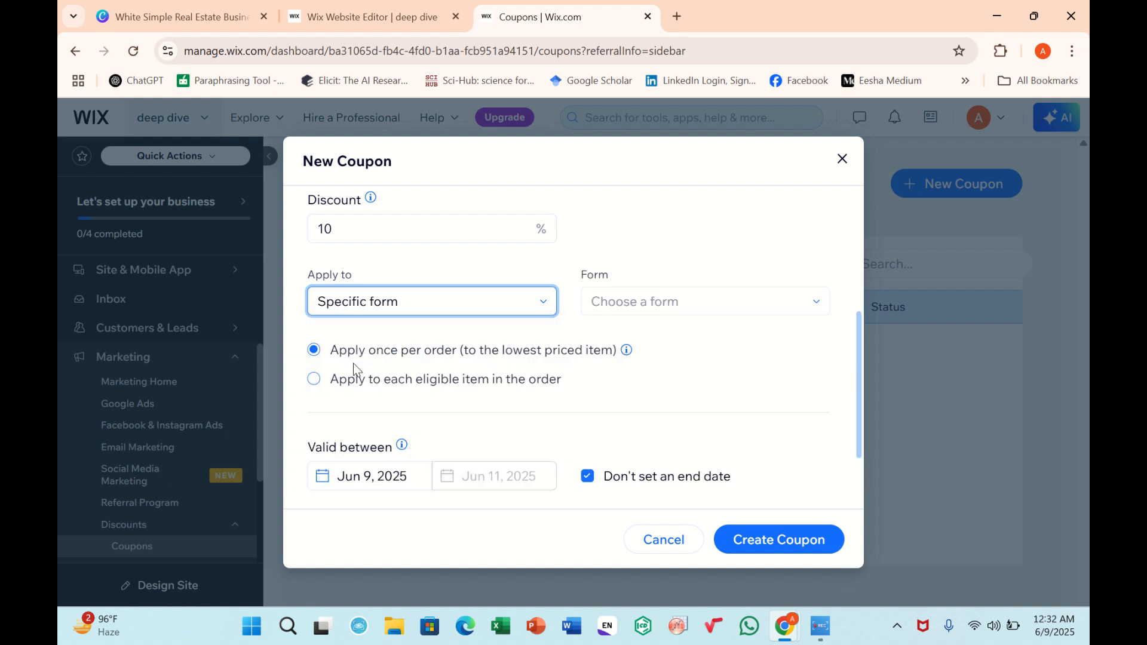
{"action": "left_click", "coordinate": [698, 311]}
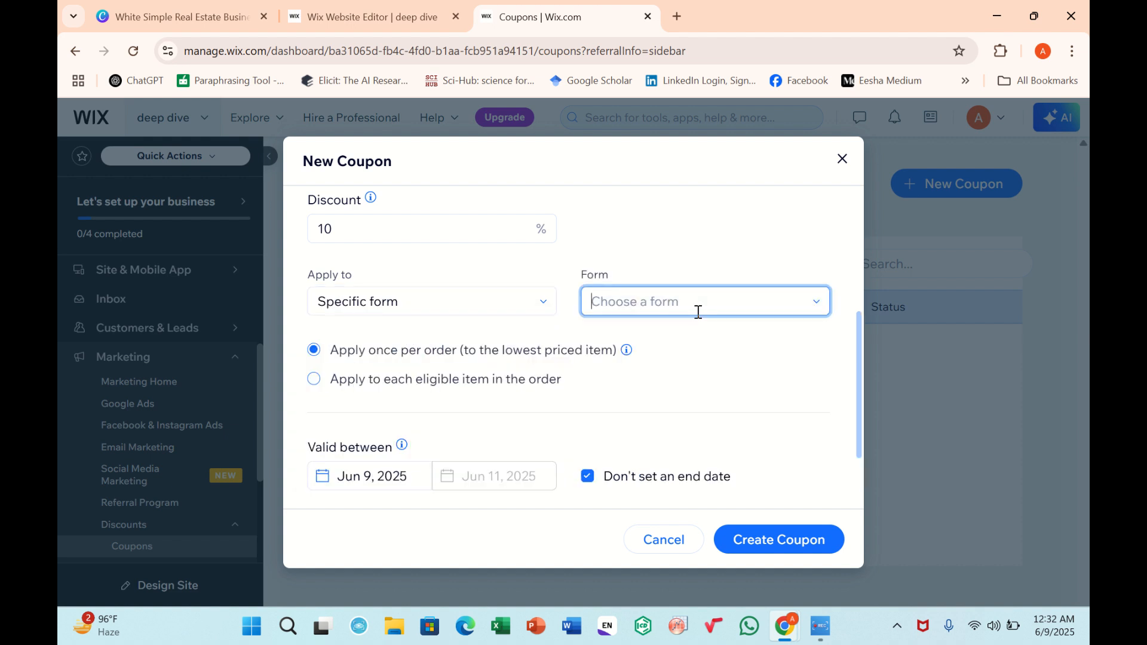
{"action": "left_click", "coordinate": [819, 309]}
{"action": "type", "text": "abc"}
Try applying the discount to each eligible item and enabling an end date, restoring once per order and no end date.
{"action": "scroll", "coordinate": [484, 393], "scroll_direction": "down", "scroll_amount": 2}
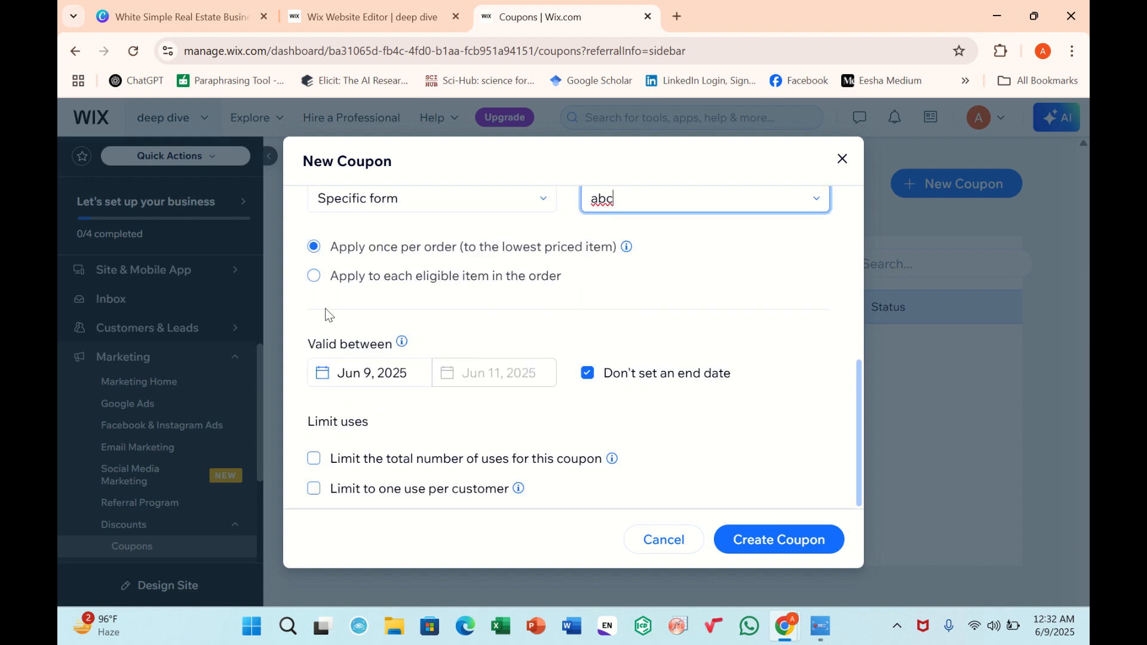
{"action": "left_click", "coordinate": [313, 277]}
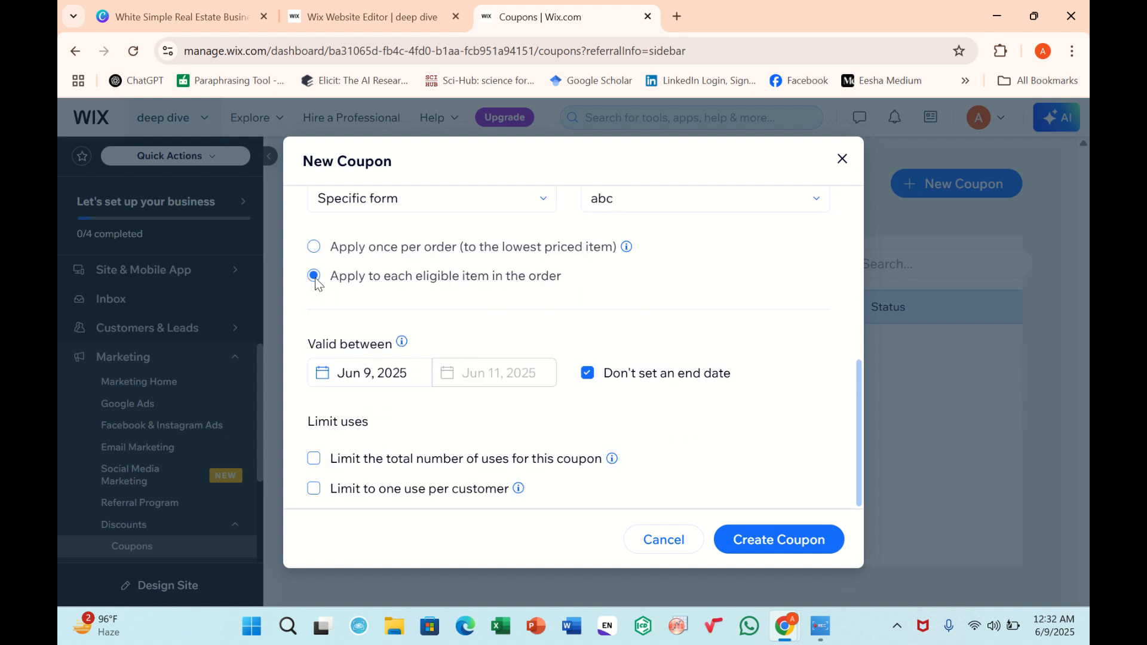
{"action": "left_click", "coordinate": [313, 248]}
{"action": "left_click", "coordinate": [585, 375]}
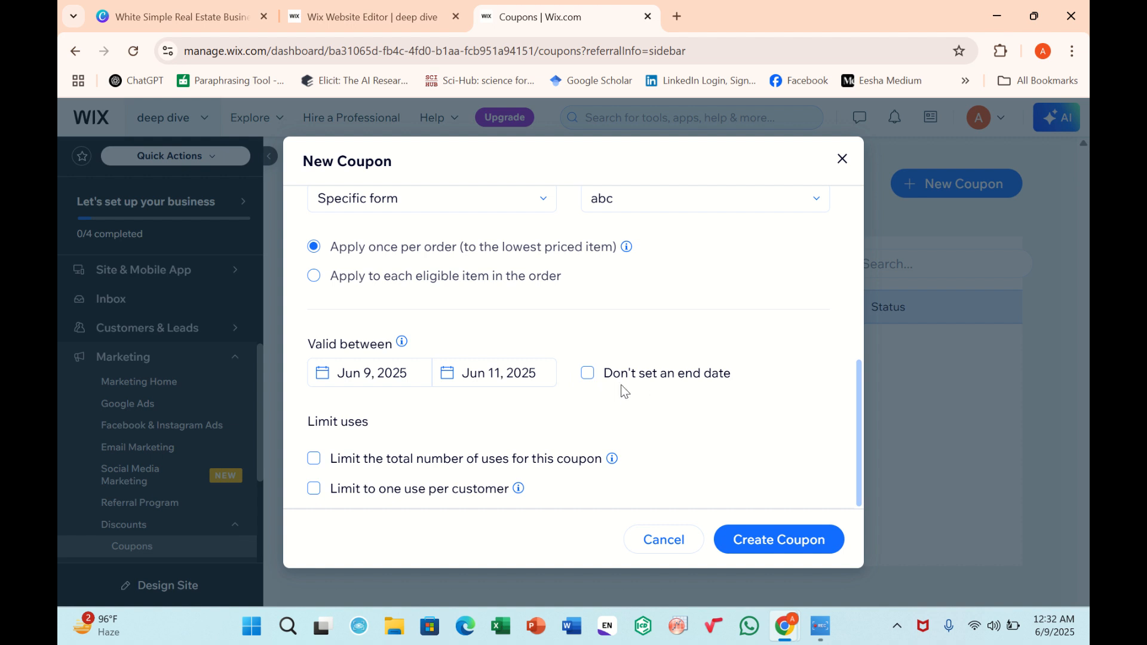
{"action": "left_click", "coordinate": [587, 375]}
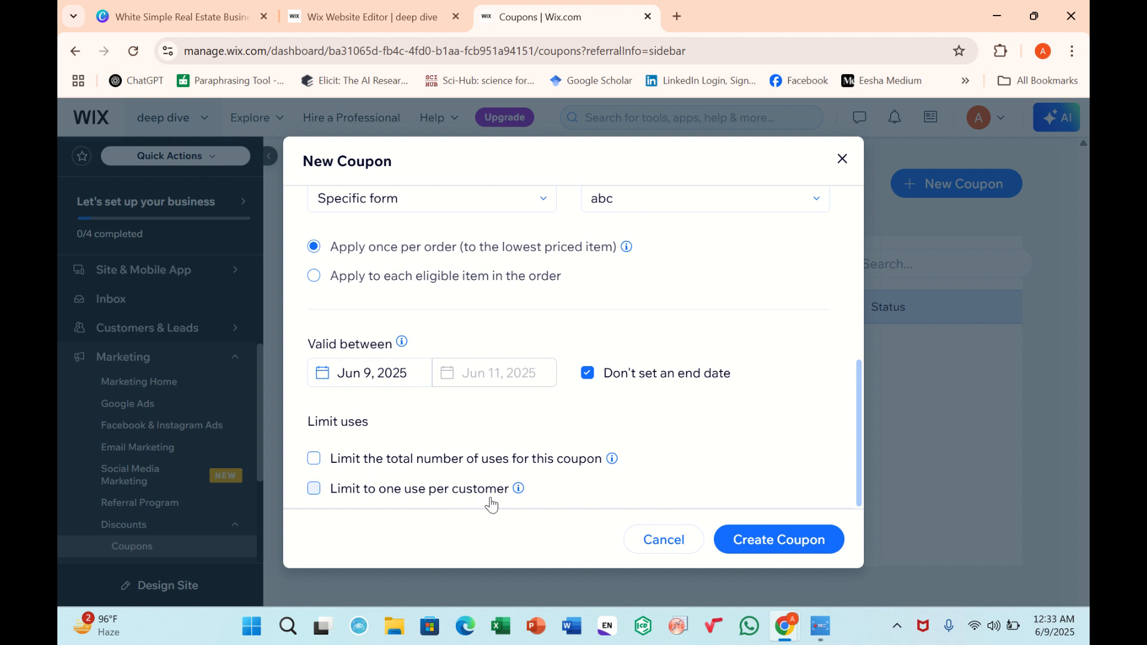
Limit the coupon to one use per customer, without a total usage limit, and submit it.
{"action": "left_click", "coordinate": [315, 459]}
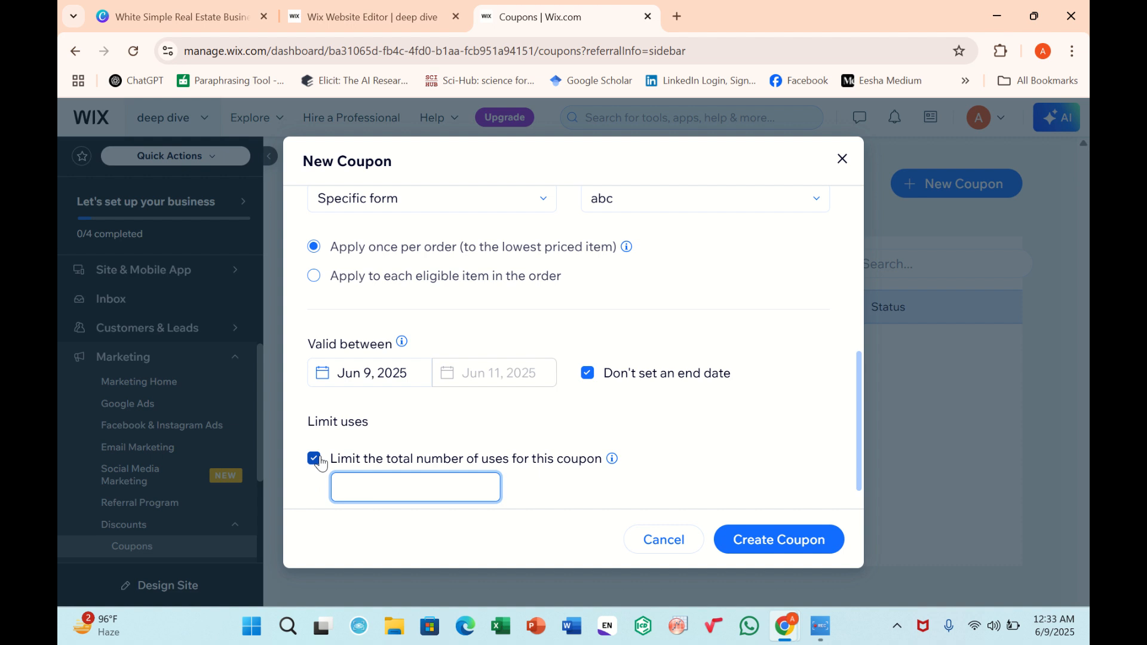
{"action": "left_click", "coordinate": [312, 462]}
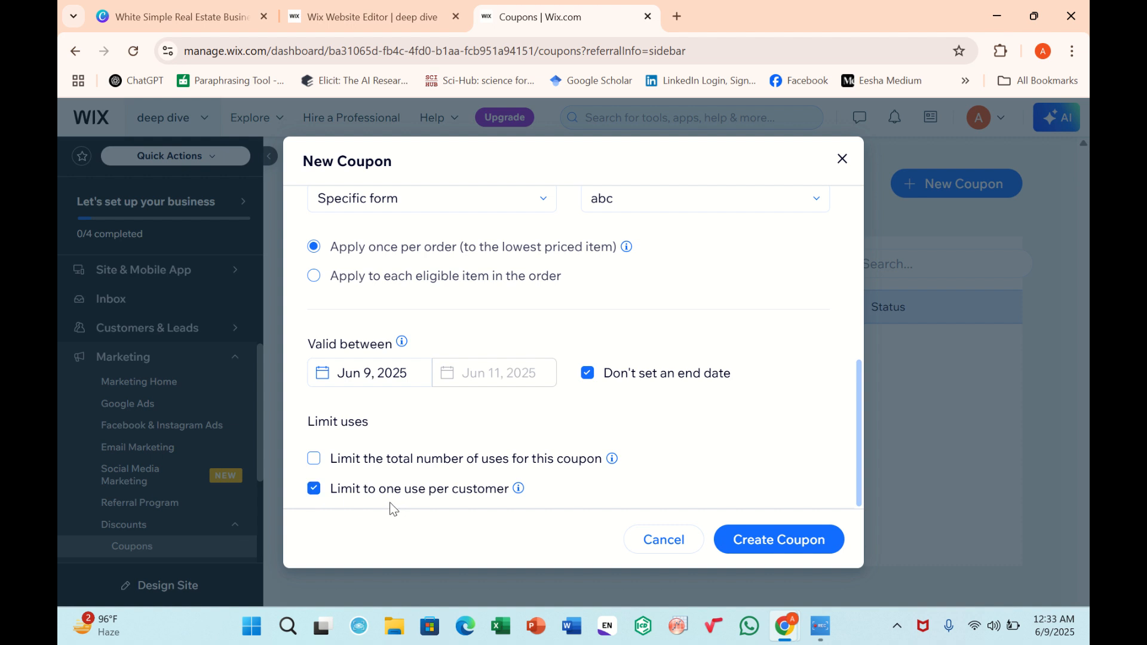
{"action": "left_click", "coordinate": [776, 549]}
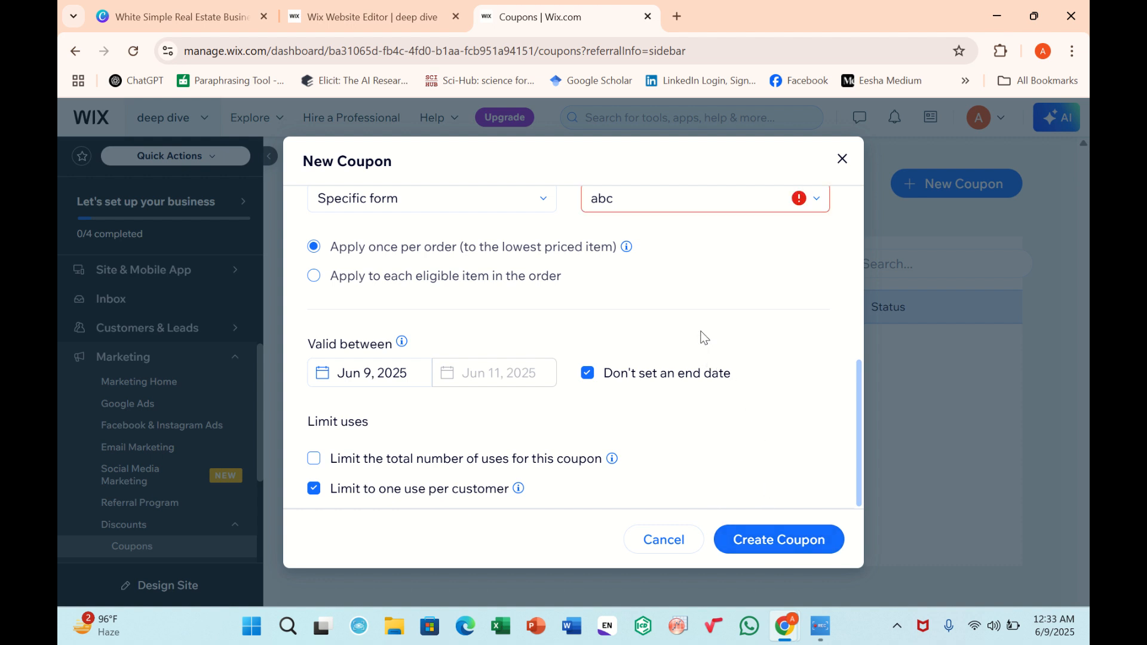
Change the coupon to apply to all forms, create it, and dismiss the promotion offer.
{"action": "scroll", "coordinate": [700, 320], "scroll_direction": "up", "scroll_amount": 2}
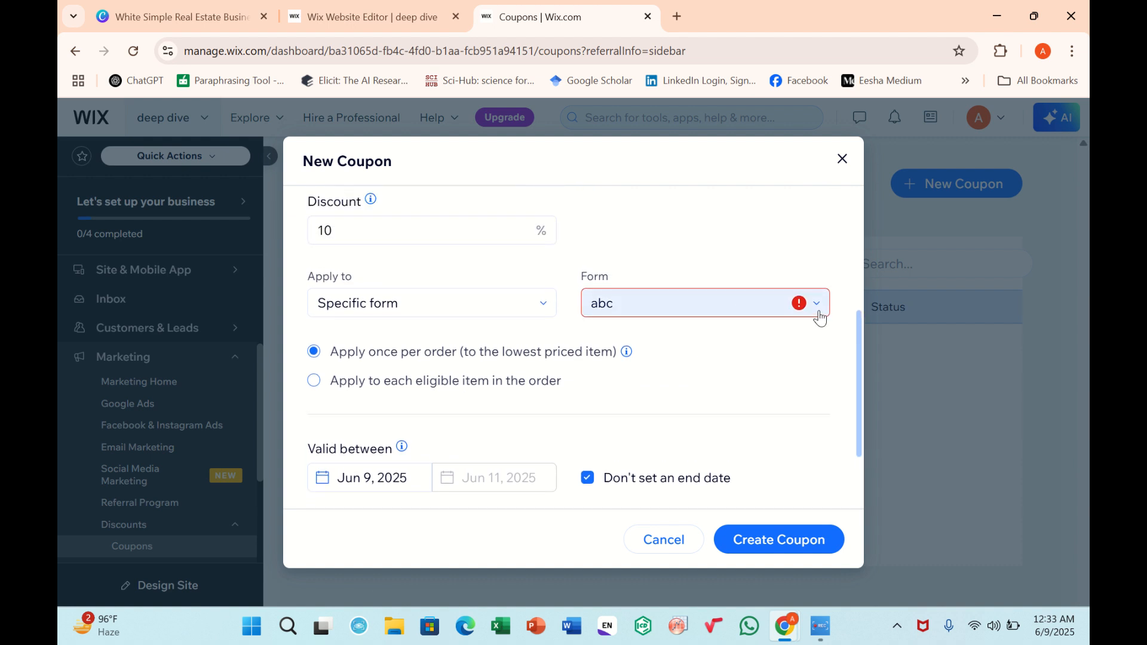
{"action": "left_click", "coordinate": [547, 314]}
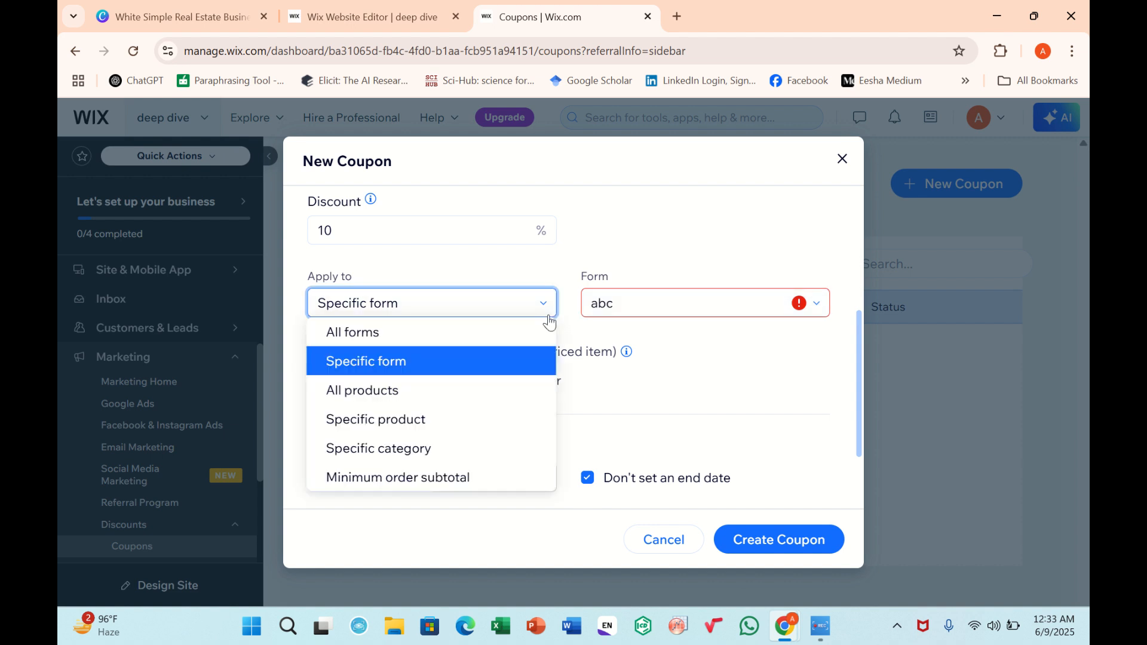
{"action": "left_click", "coordinate": [475, 336]}
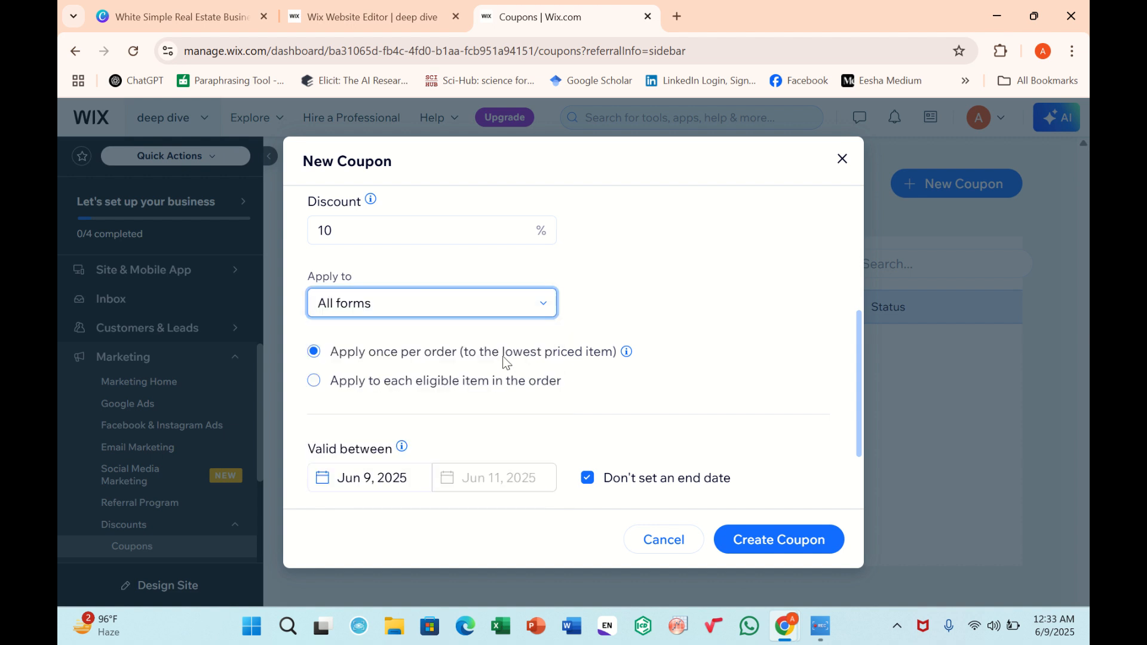
{"action": "scroll", "coordinate": [607, 445], "scroll_direction": "down", "scroll_amount": 2}
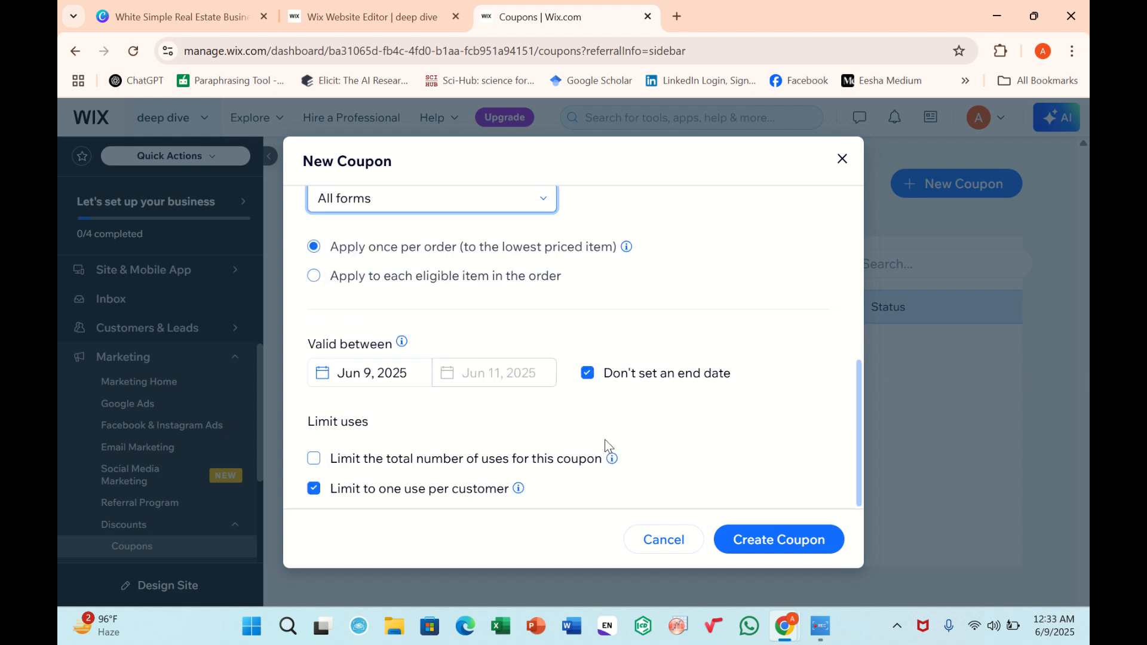
{"action": "left_click", "coordinate": [766, 551]}
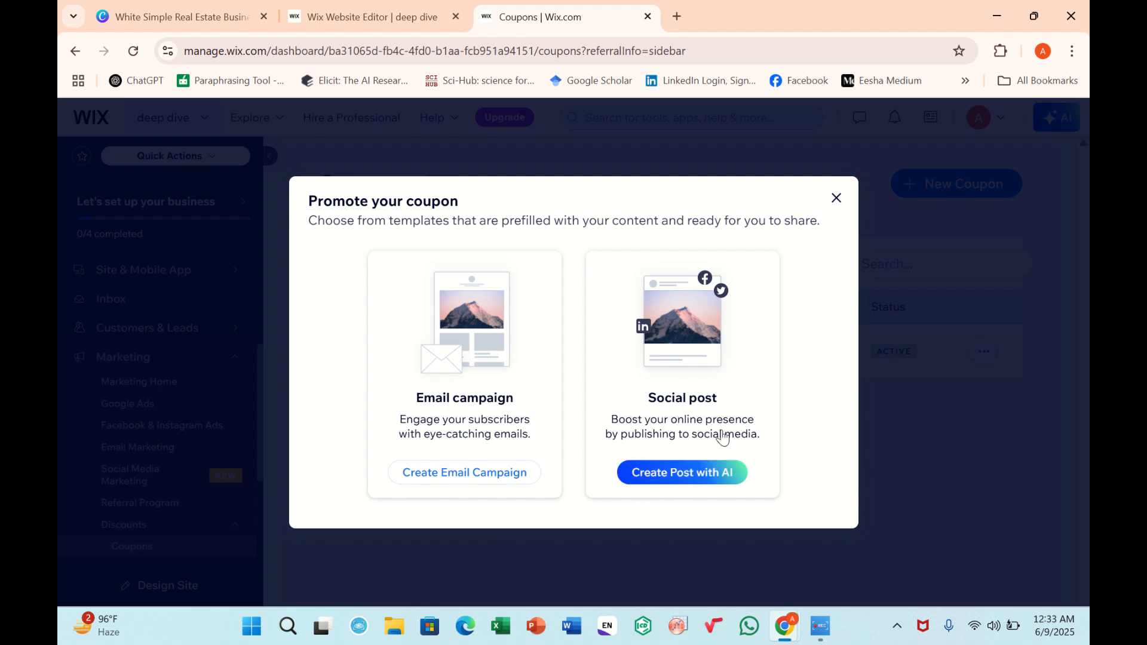
{"action": "left_click", "coordinate": [836, 199]}
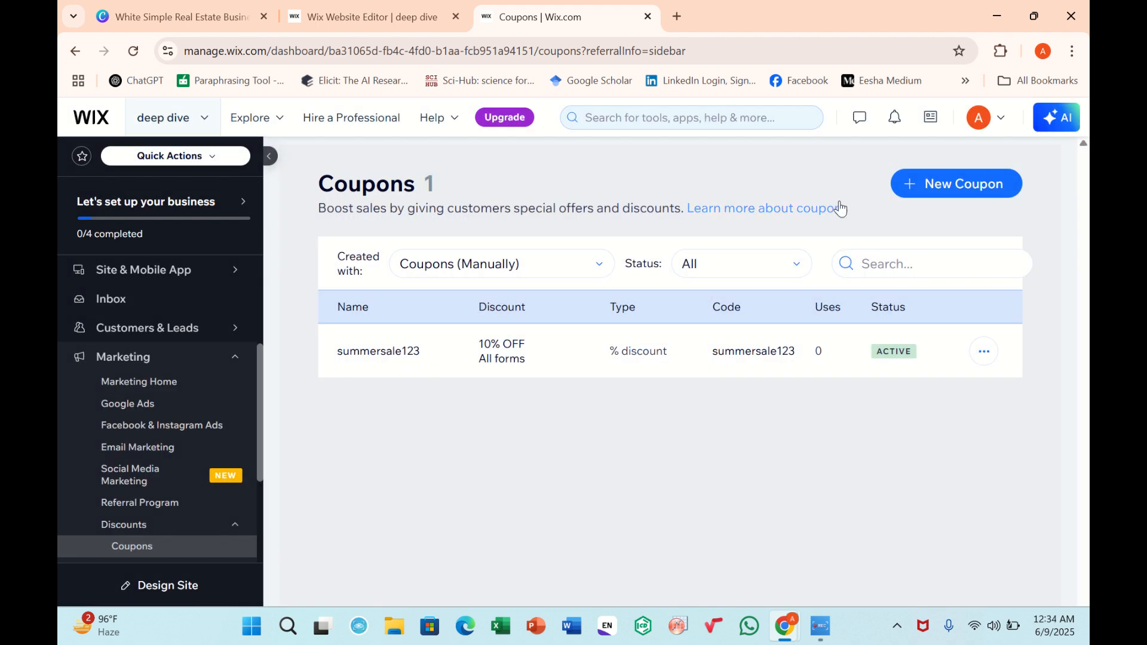
Deactivate the summersale123 coupon and activate it again.
{"action": "left_click", "coordinate": [984, 352]}
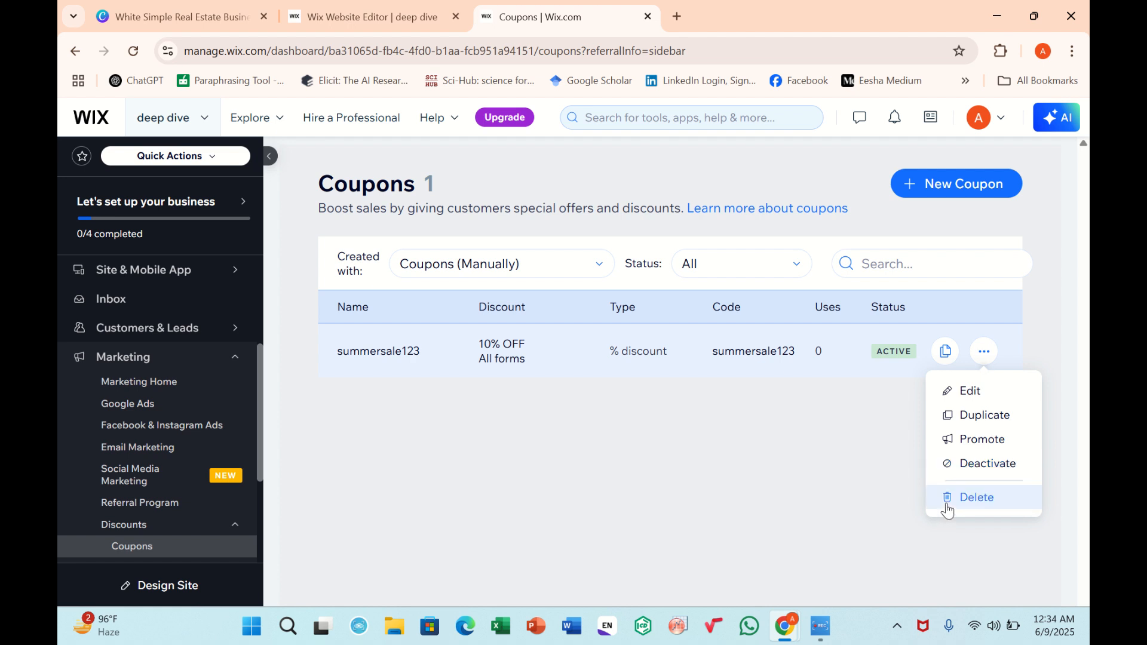
{"action": "left_click", "coordinate": [948, 469]}
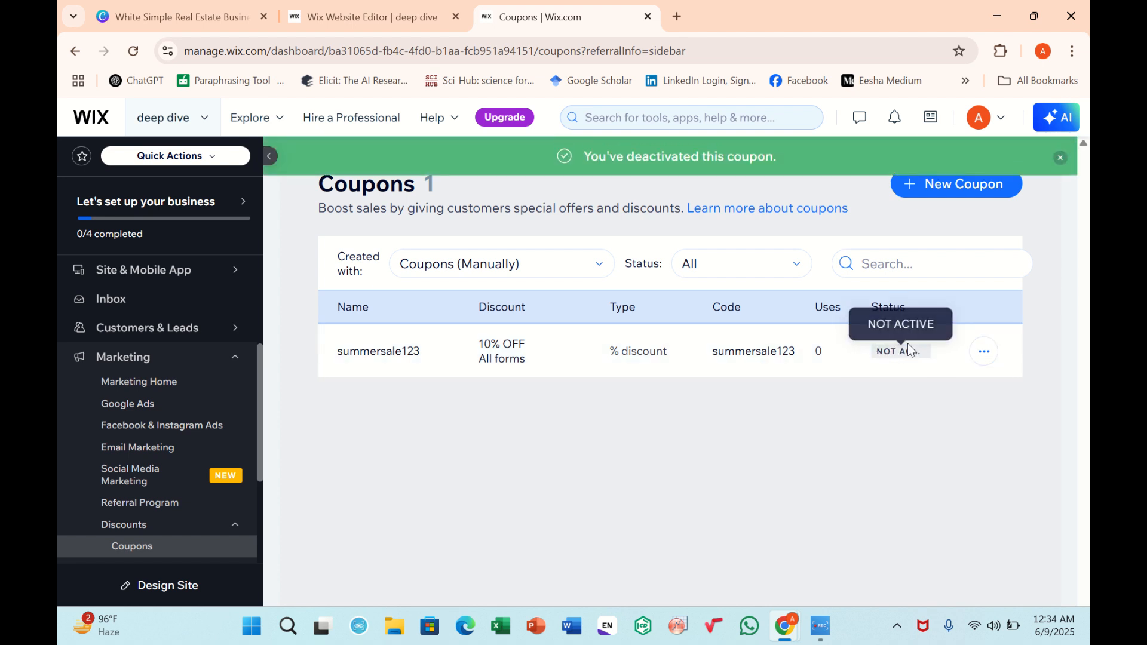
{"action": "left_click", "coordinate": [984, 351]}
{"action": "left_click", "coordinate": [940, 466]}
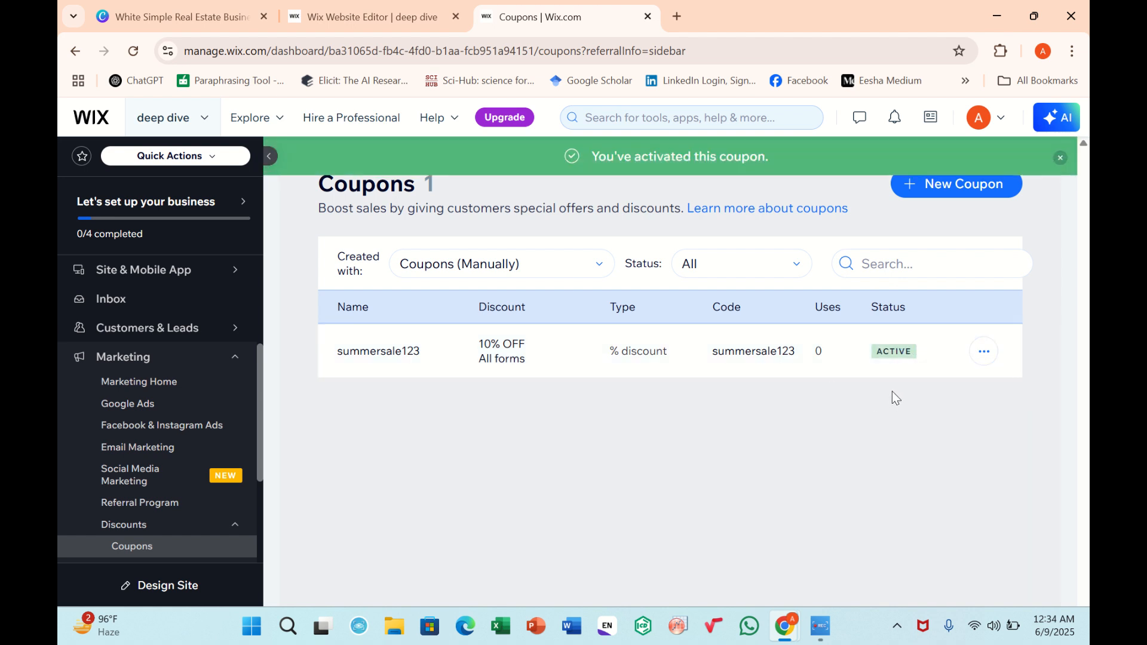
Delete the summersale123 coupon and confirm its deletion.
{"action": "left_click", "coordinate": [984, 352]}
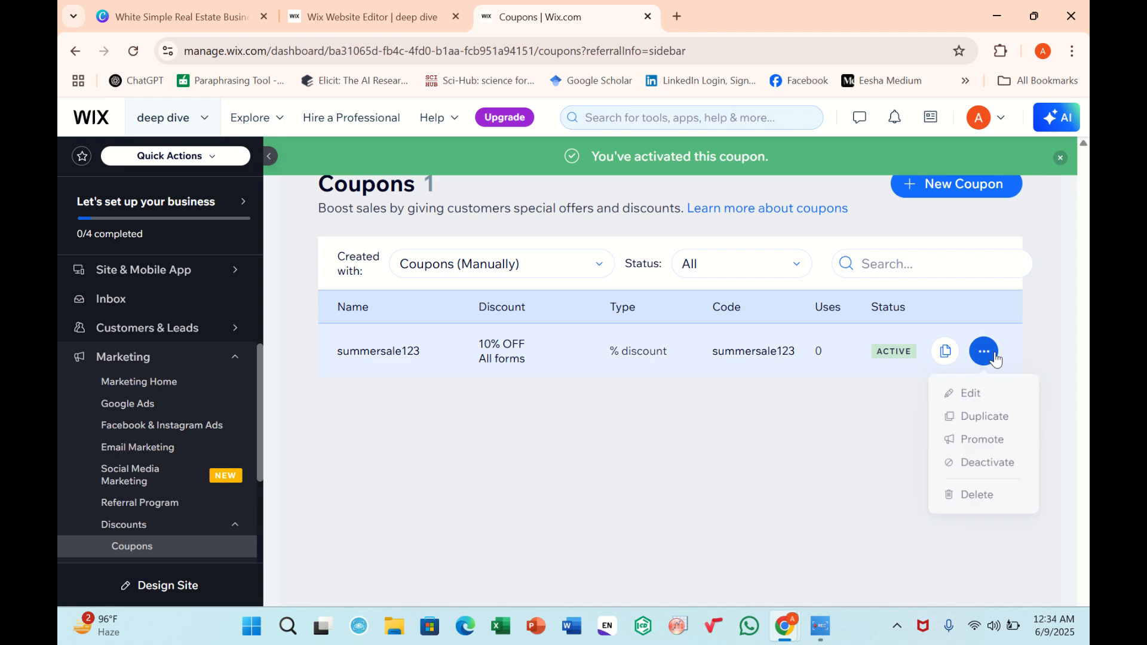
{"action": "left_click", "coordinate": [960, 499]}
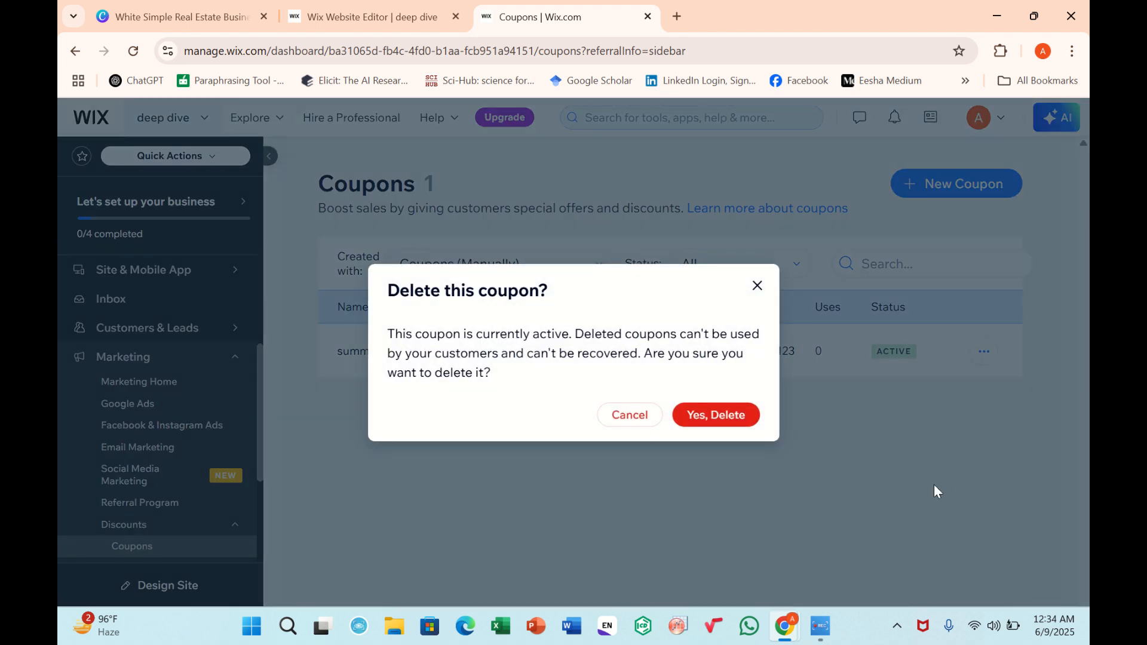
{"action": "left_click", "coordinate": [740, 415]}
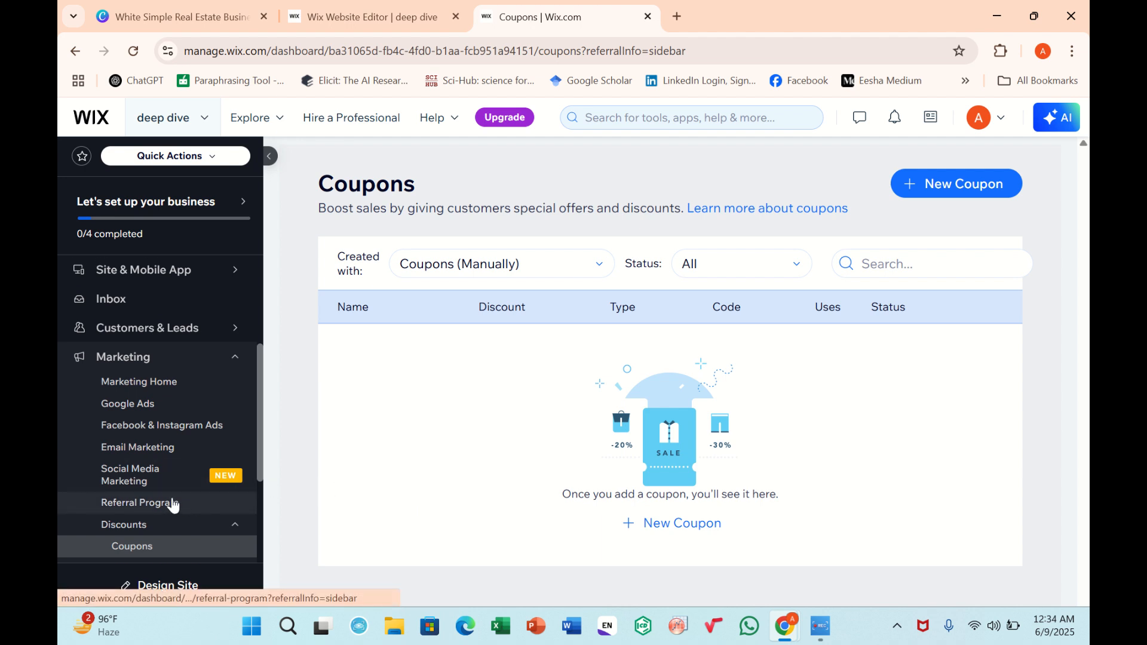
Start a new automatic discount of the Standard discount type.
{"action": "scroll", "coordinate": [174, 505], "scroll_direction": "down", "scroll_amount": 3}
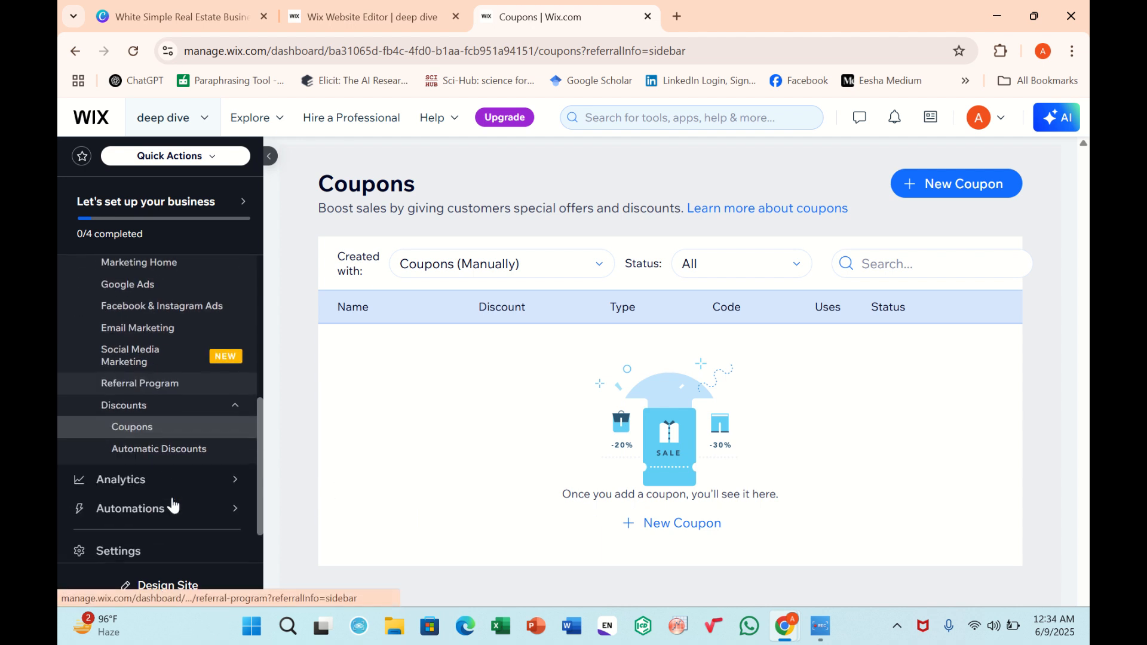
{"action": "left_click", "coordinate": [148, 443]}
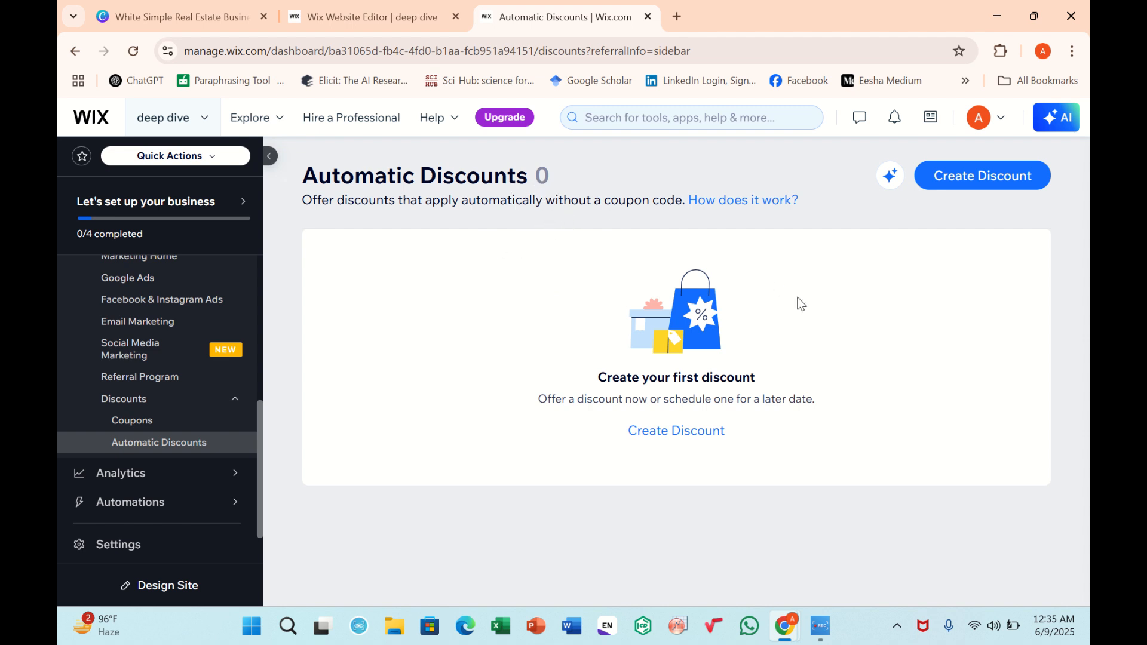
{"action": "left_click", "coordinate": [672, 431]}
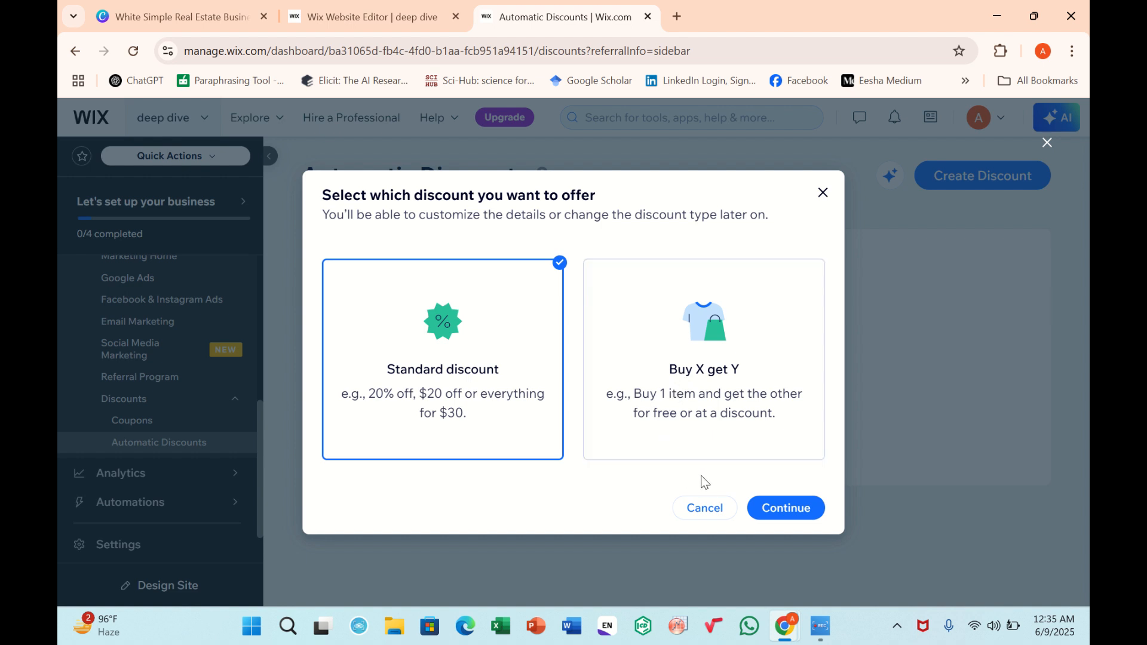
{"action": "left_click", "coordinate": [771, 512]}
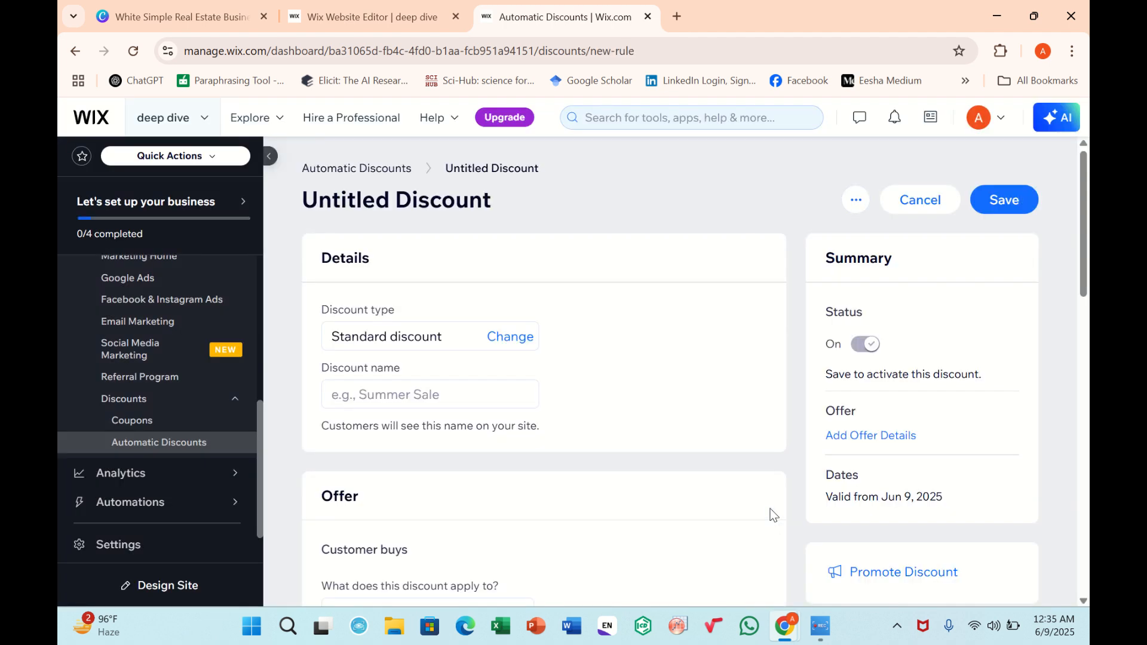
Name the automatic discount summersale1234.
{"action": "scroll", "coordinate": [773, 514], "scroll_direction": "down", "scroll_amount": 1}
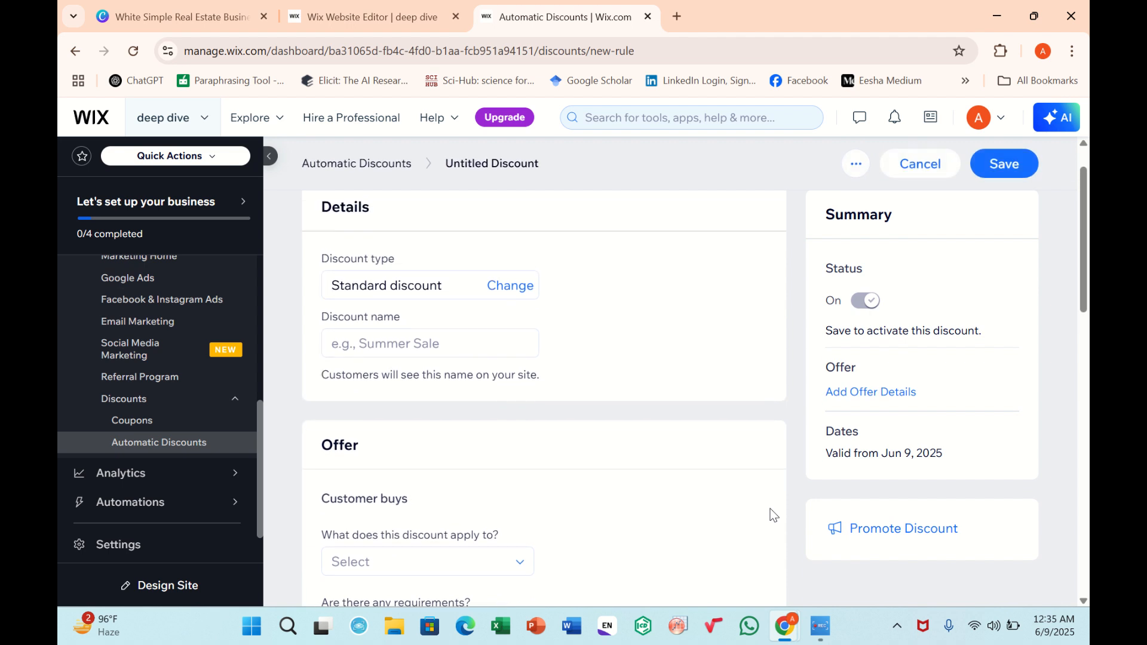
{"action": "left_click", "coordinate": [366, 345]}
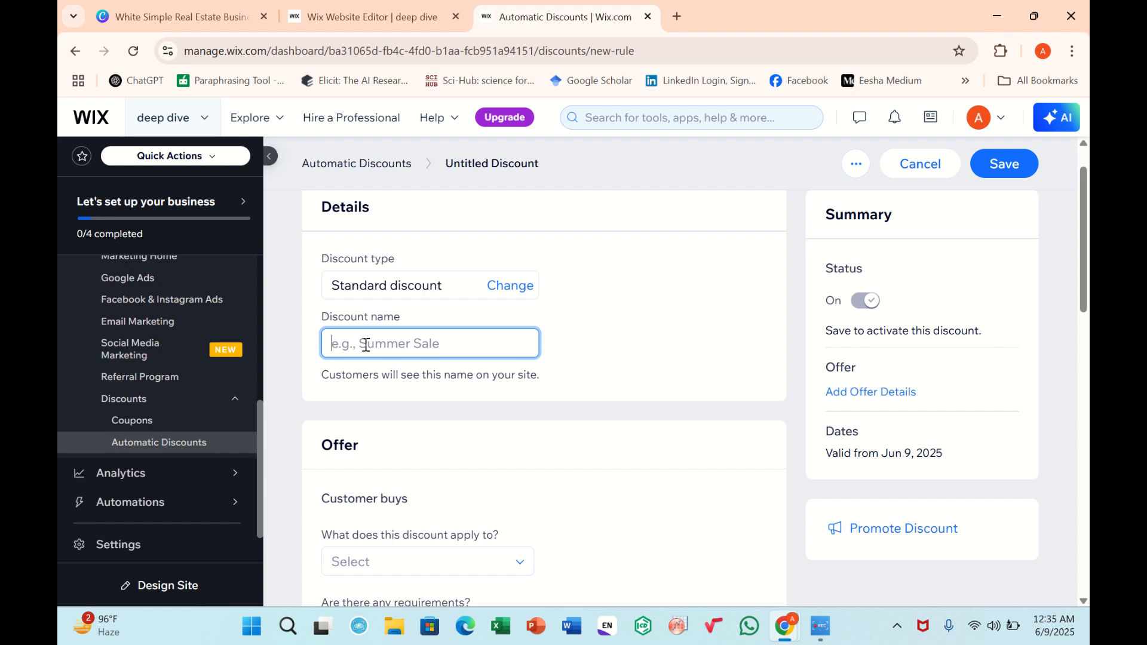
{"action": "type", "text": "summe"}
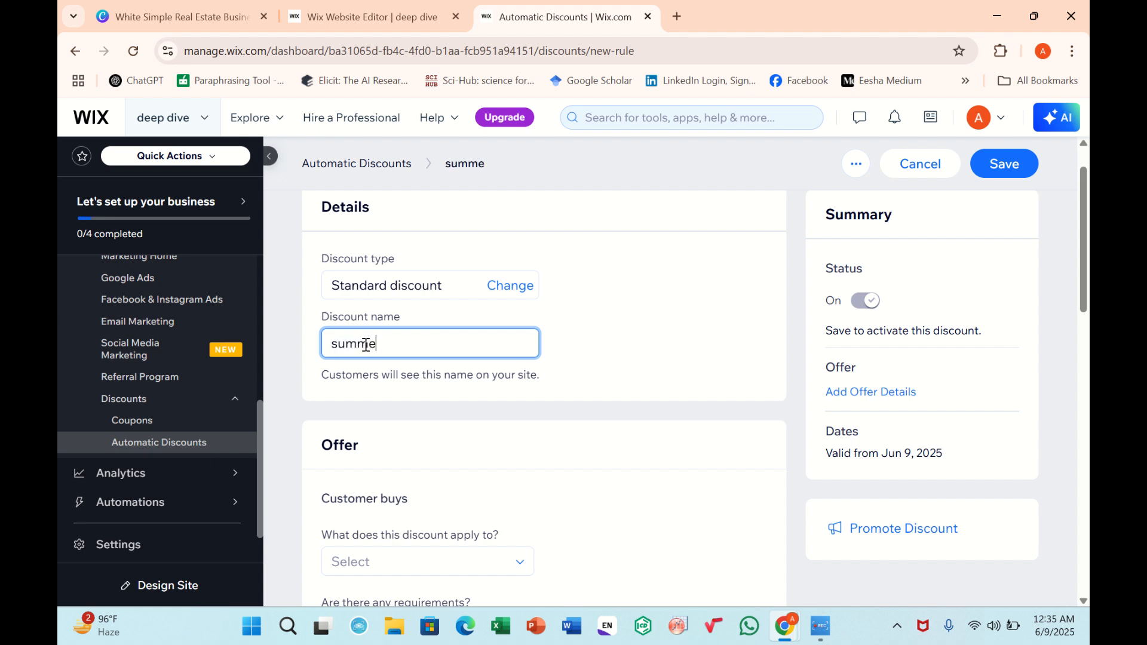
{"action": "type", "text": "rsale1234"}
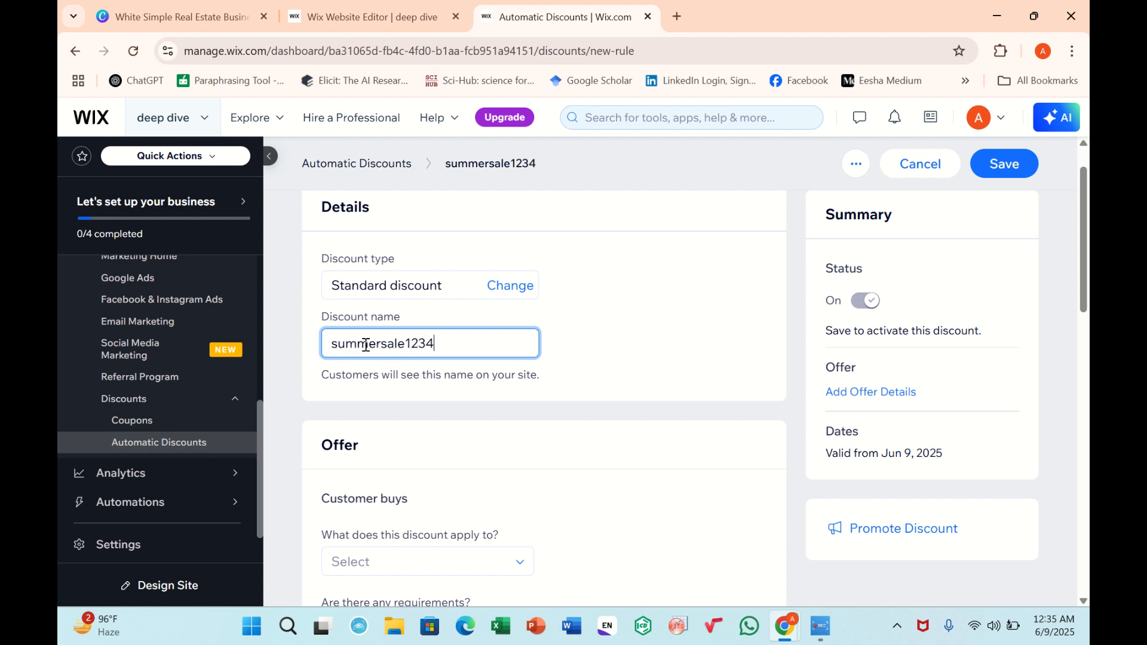
Try applying the discount to all products and to specific products, and browse the selectable products.
{"action": "scroll", "coordinate": [379, 391], "scroll_direction": "down", "scroll_amount": 2}
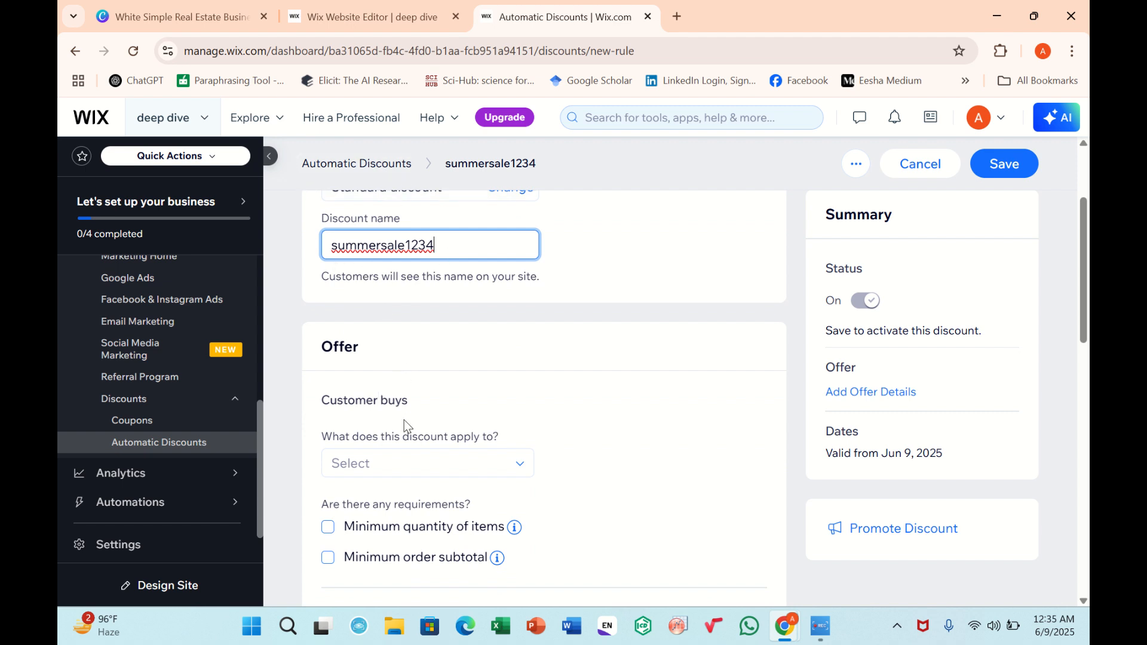
{"action": "scroll", "coordinate": [410, 429], "scroll_direction": "down", "scroll_amount": 2}
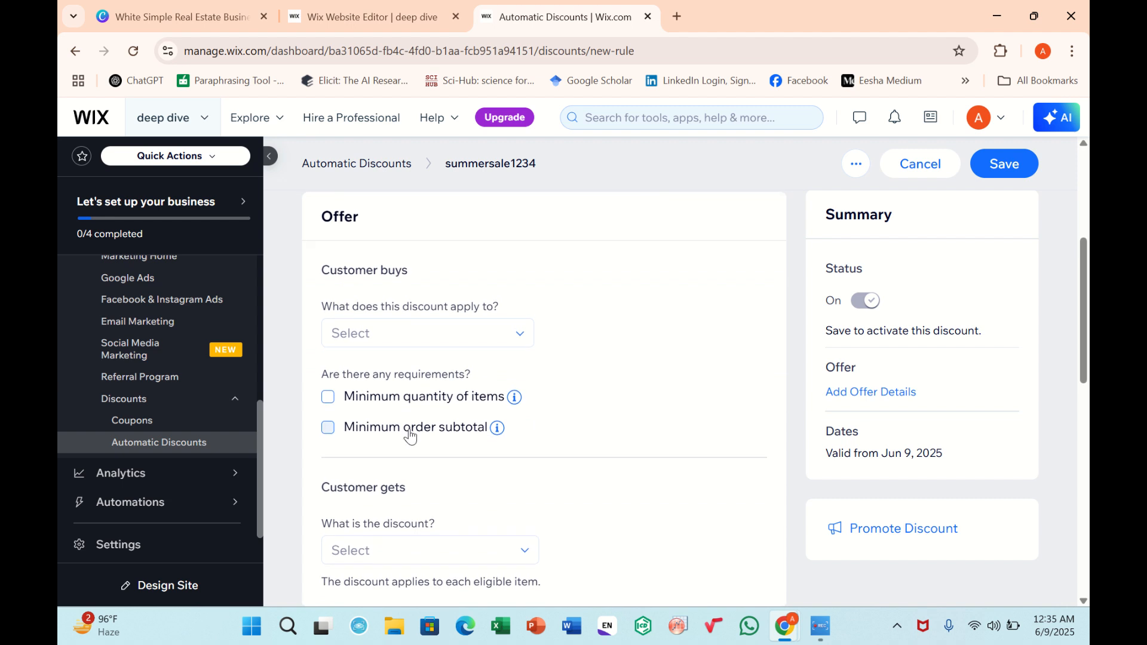
{"action": "left_click", "coordinate": [401, 345]}
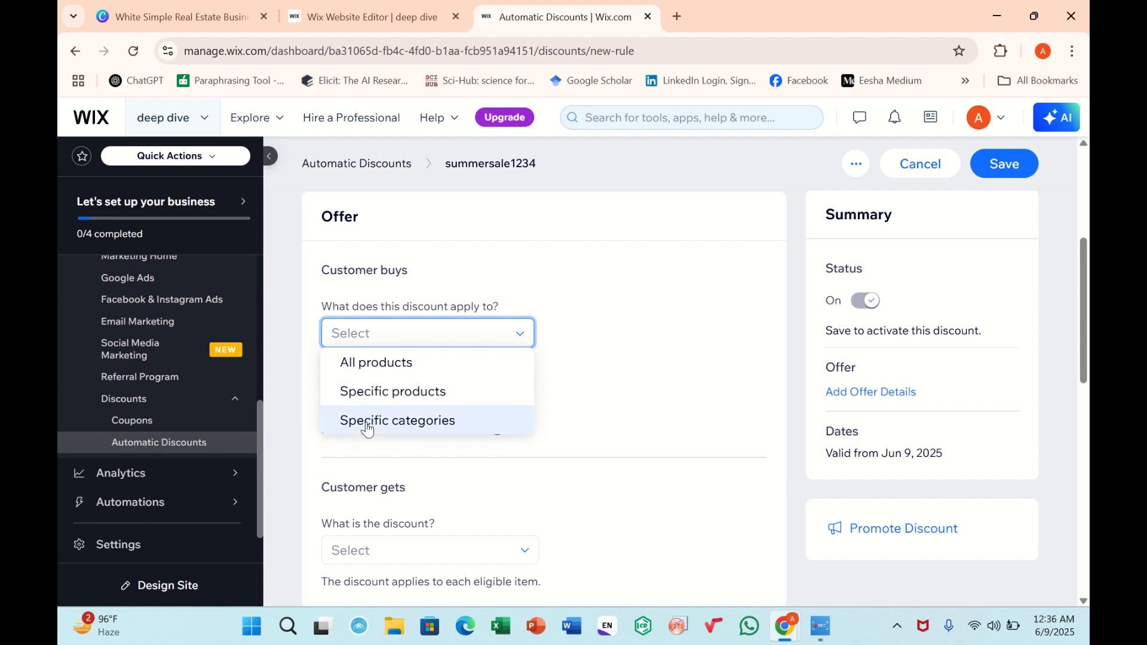
{"action": "left_click", "coordinate": [360, 368]}
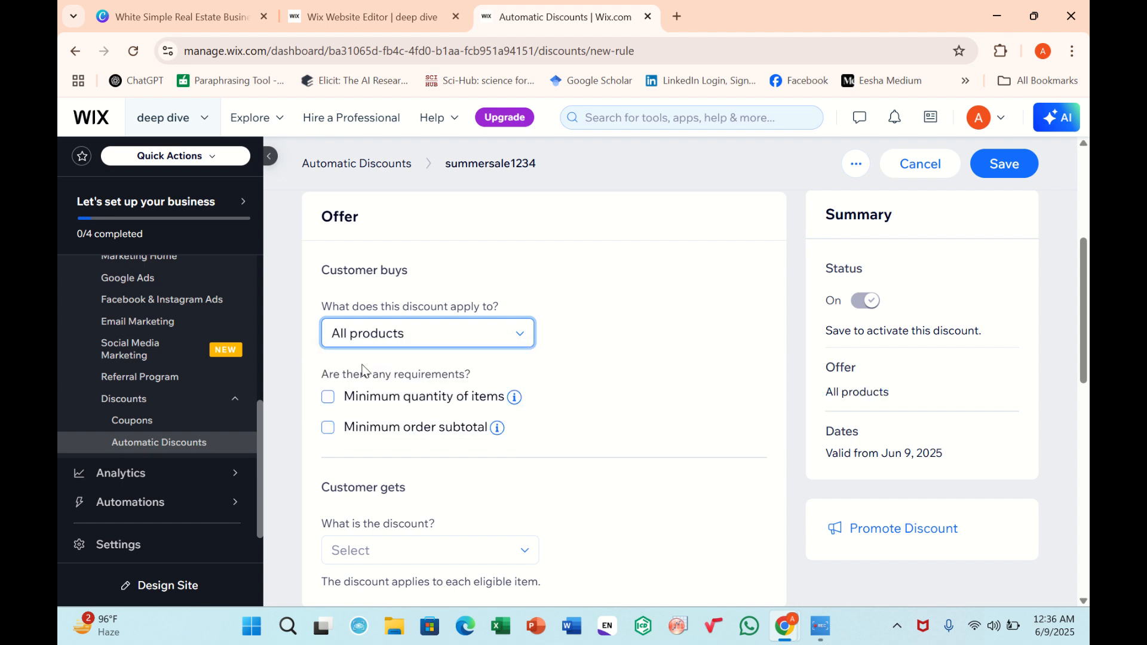
{"action": "left_click", "coordinate": [425, 349]}
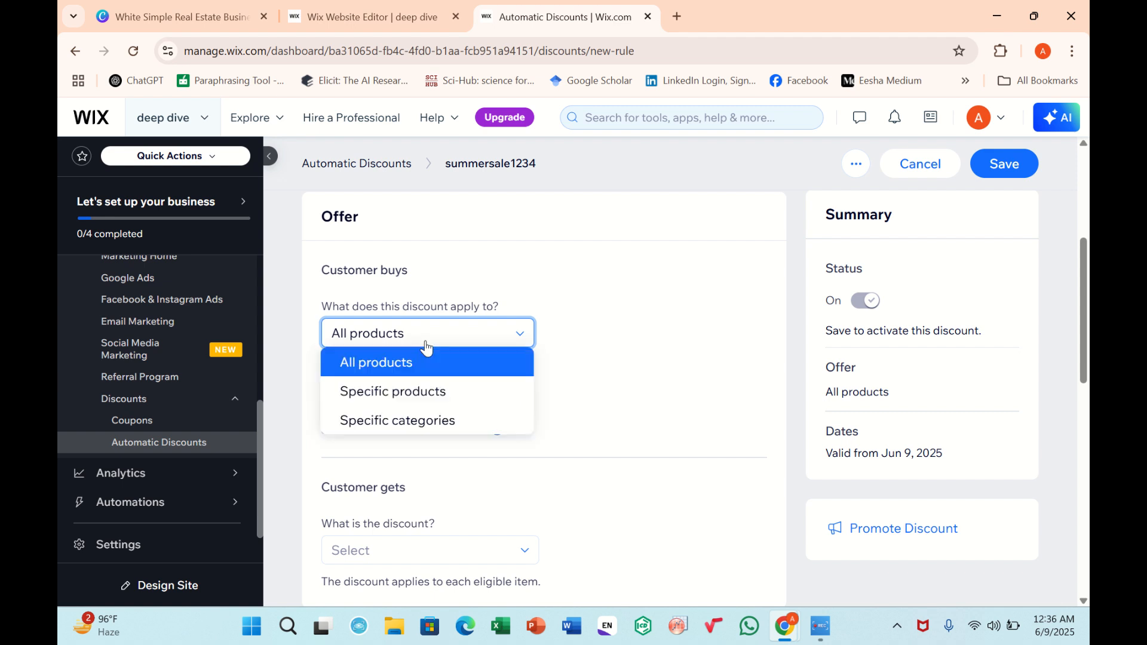
{"action": "left_click", "coordinate": [411, 389]}
{"action": "left_click", "coordinate": [416, 404]}
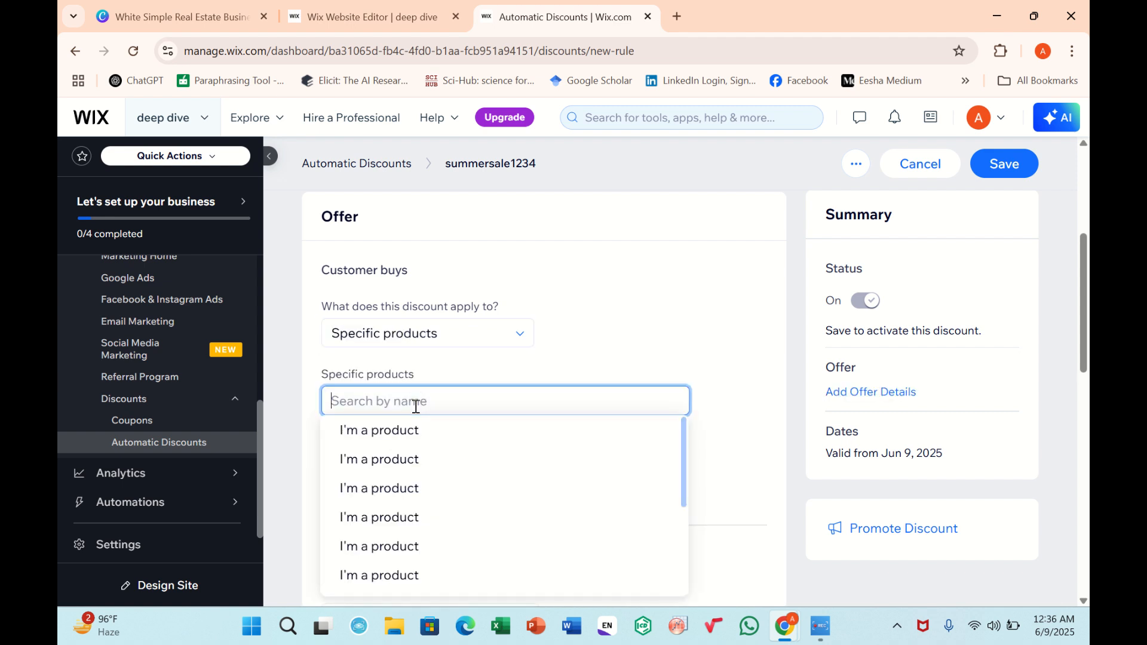
{"action": "scroll", "coordinate": [416, 406], "scroll_direction": "down", "scroll_amount": 3}
{"action": "scroll", "coordinate": [415, 400], "scroll_direction": "up", "scroll_amount": 2}
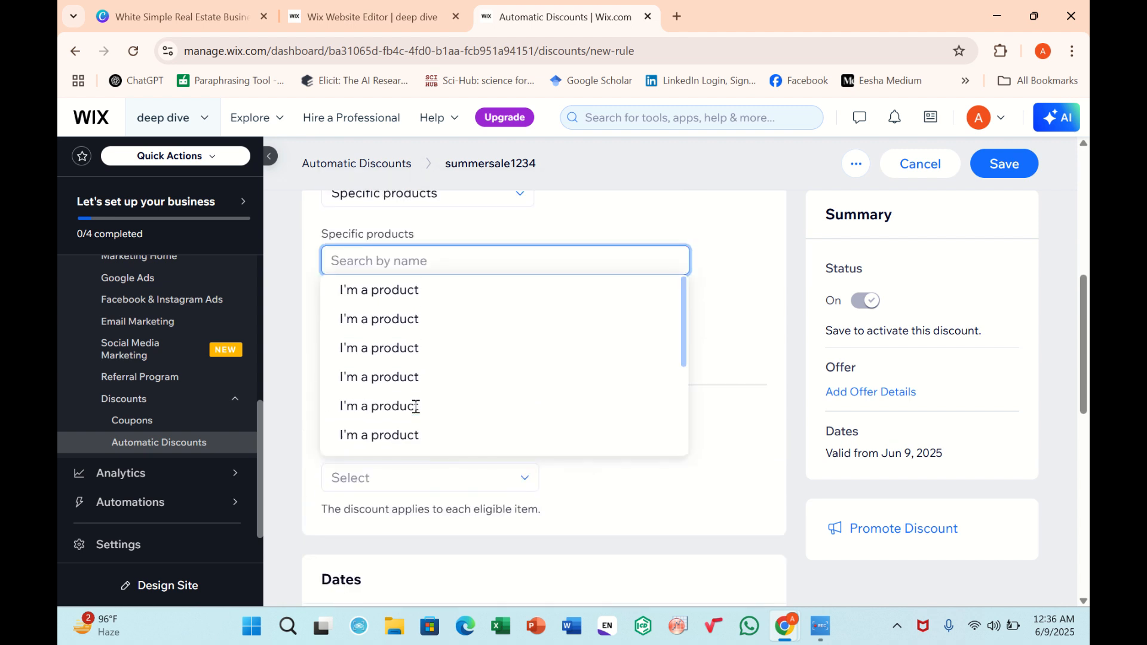
Apply the discount to specific categories and select the All Products category.
{"action": "left_click", "coordinate": [413, 276]}
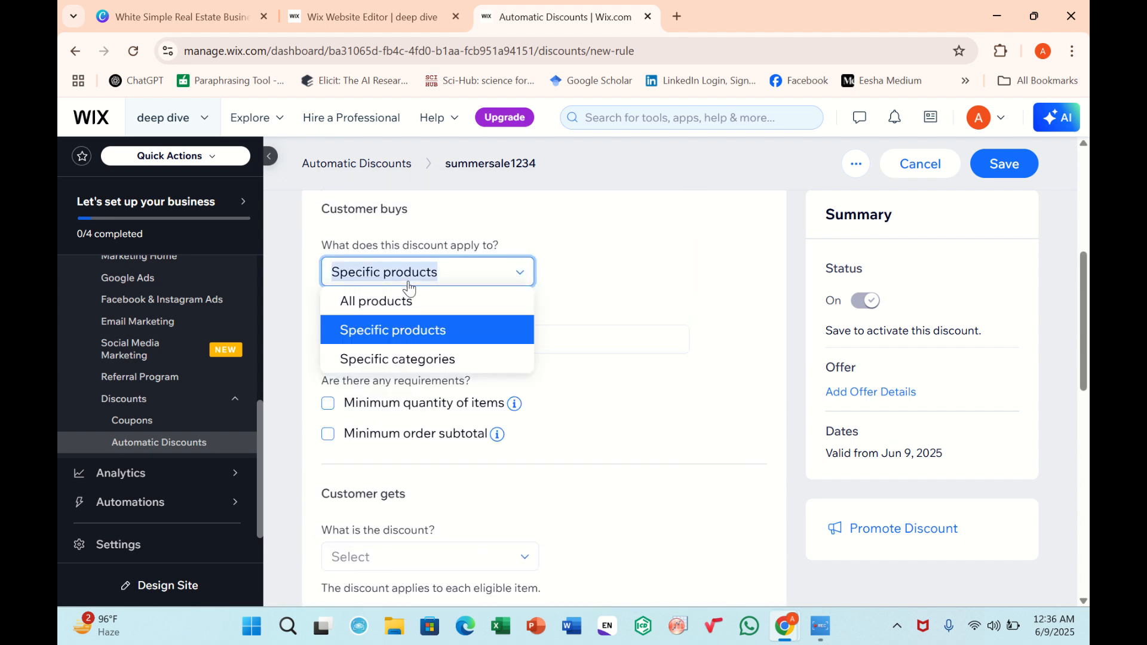
{"action": "left_click", "coordinate": [408, 358]}
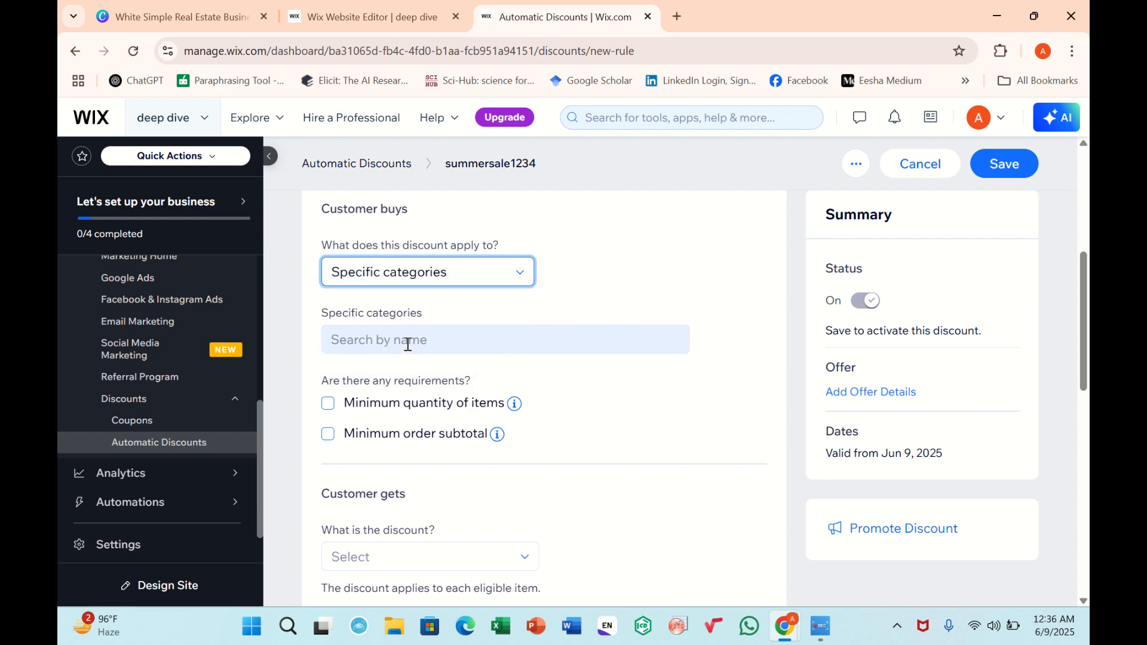
{"action": "left_click", "coordinate": [406, 341]}
{"action": "left_click", "coordinate": [403, 383]}
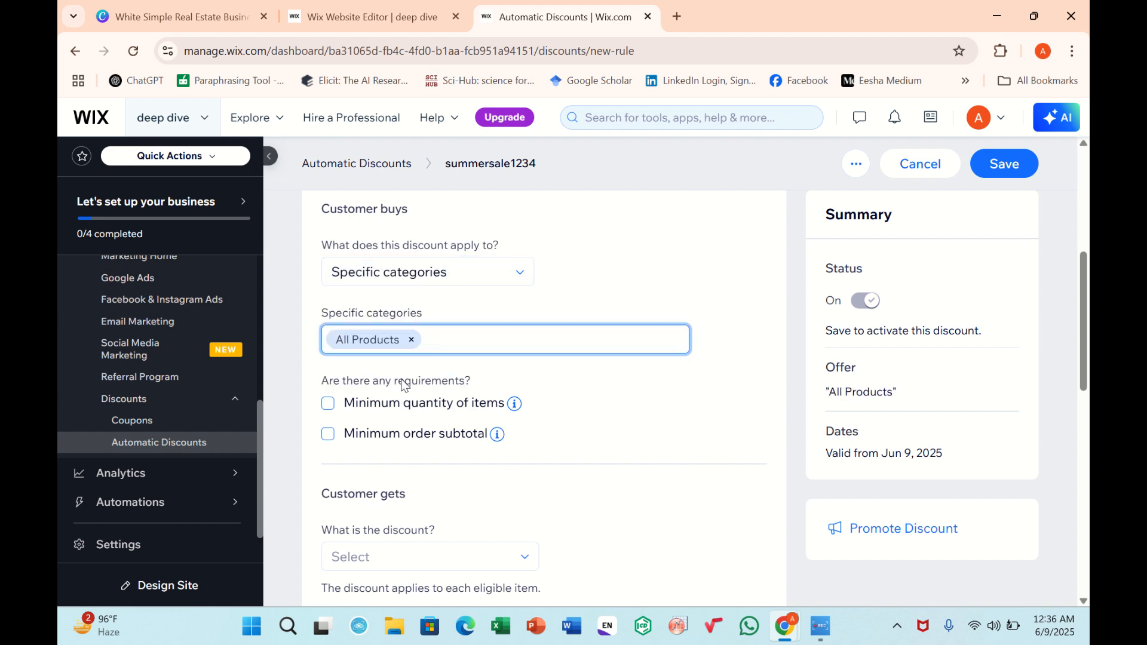
Try enabling the minimum item quantity and minimum order subtotal requirements, and clear both again.
{"action": "scroll", "coordinate": [386, 413], "scroll_direction": "down", "scroll_amount": 2}
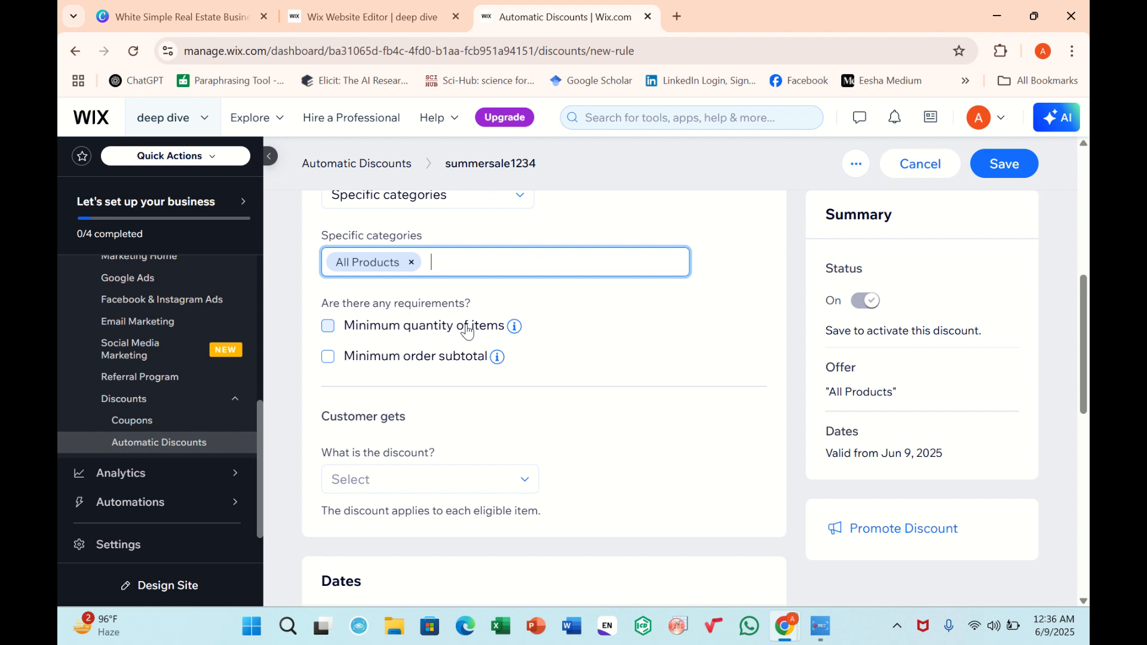
{"action": "left_click", "coordinate": [330, 327]}
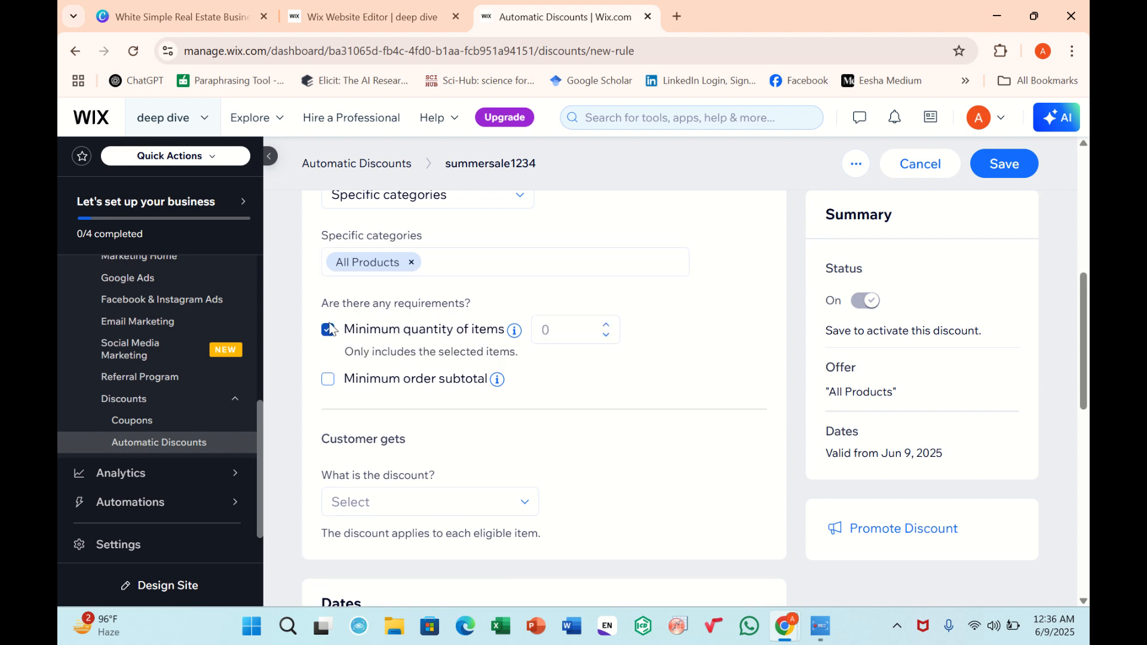
{"action": "left_click", "coordinate": [326, 378]}
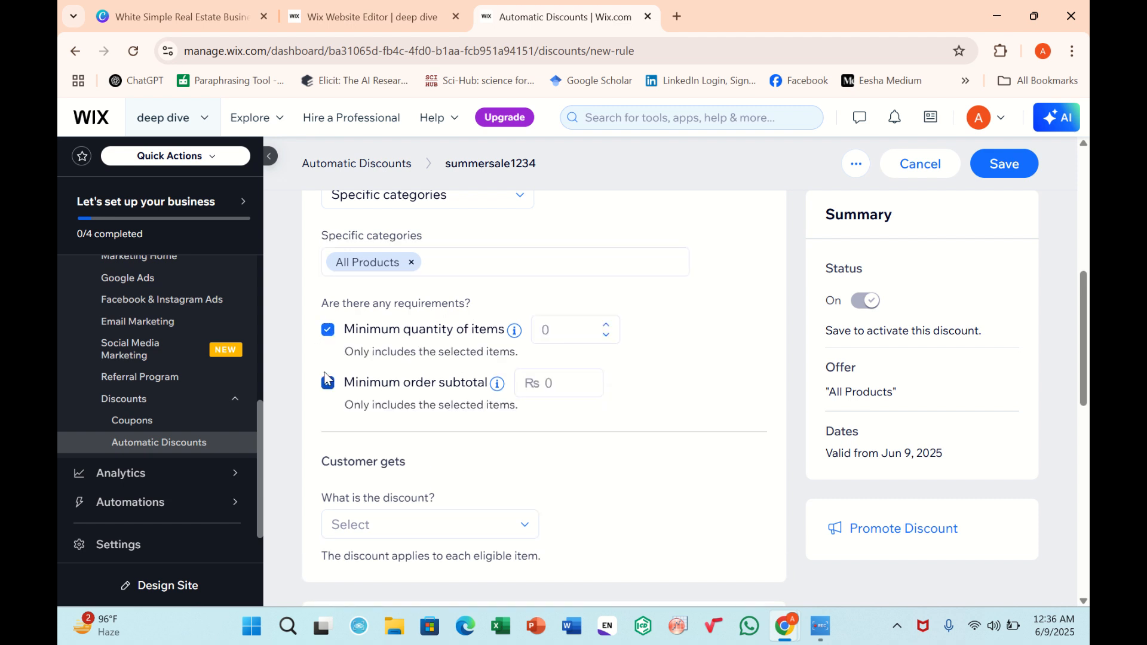
{"action": "left_click", "coordinate": [327, 380]}
{"action": "left_click", "coordinate": [327, 330]}
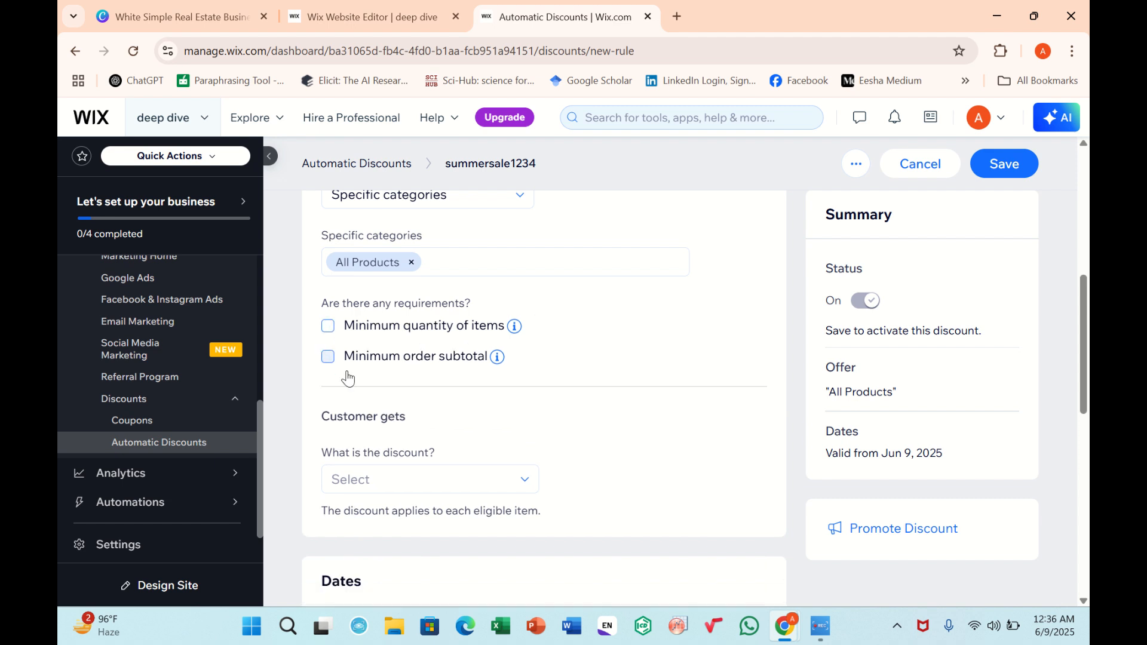
Enable the minimum item quantity requirement without a value and require a minimum order subtotal of Rs 200.
{"action": "left_click", "coordinate": [328, 328]}
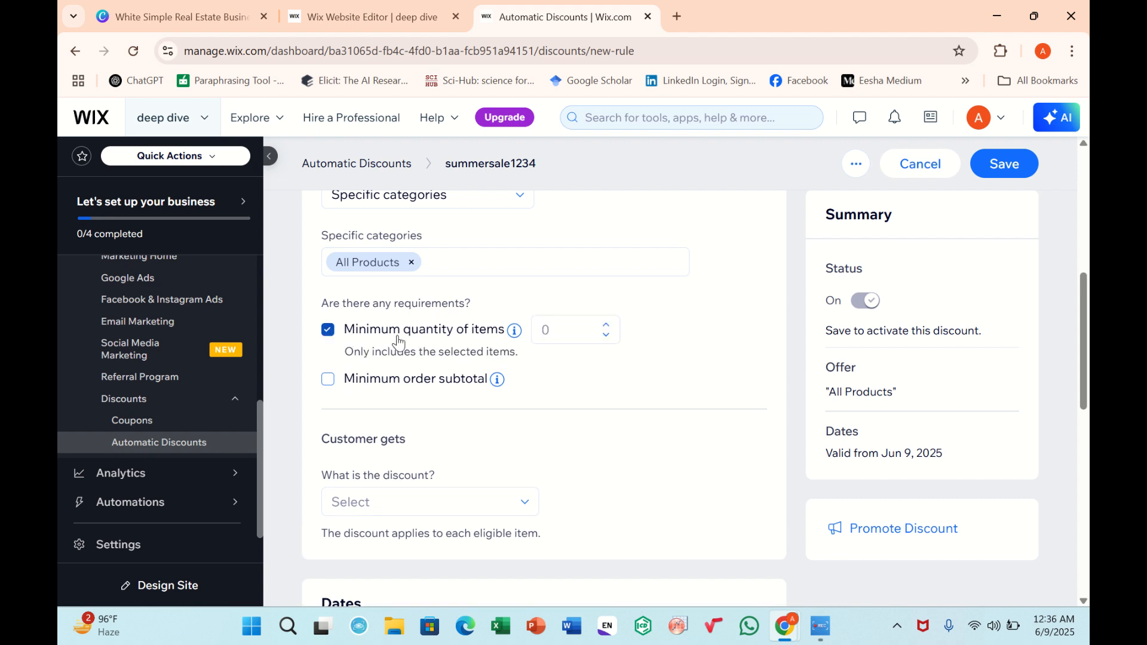
{"action": "left_click", "coordinate": [606, 336]}
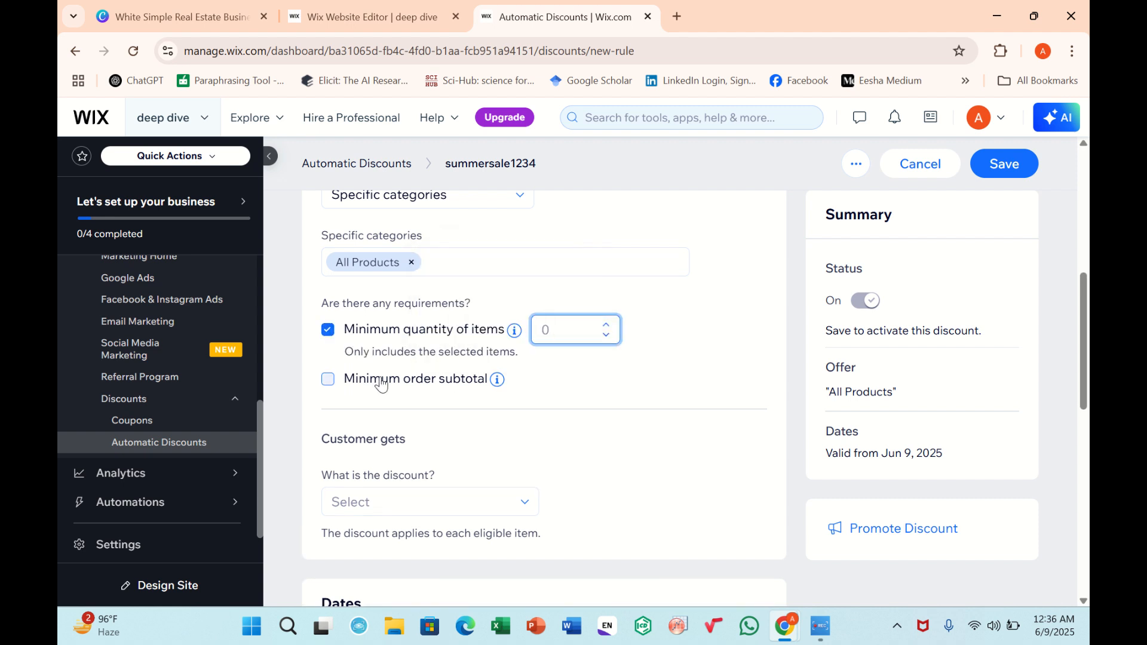
{"action": "left_click", "coordinate": [323, 384]}
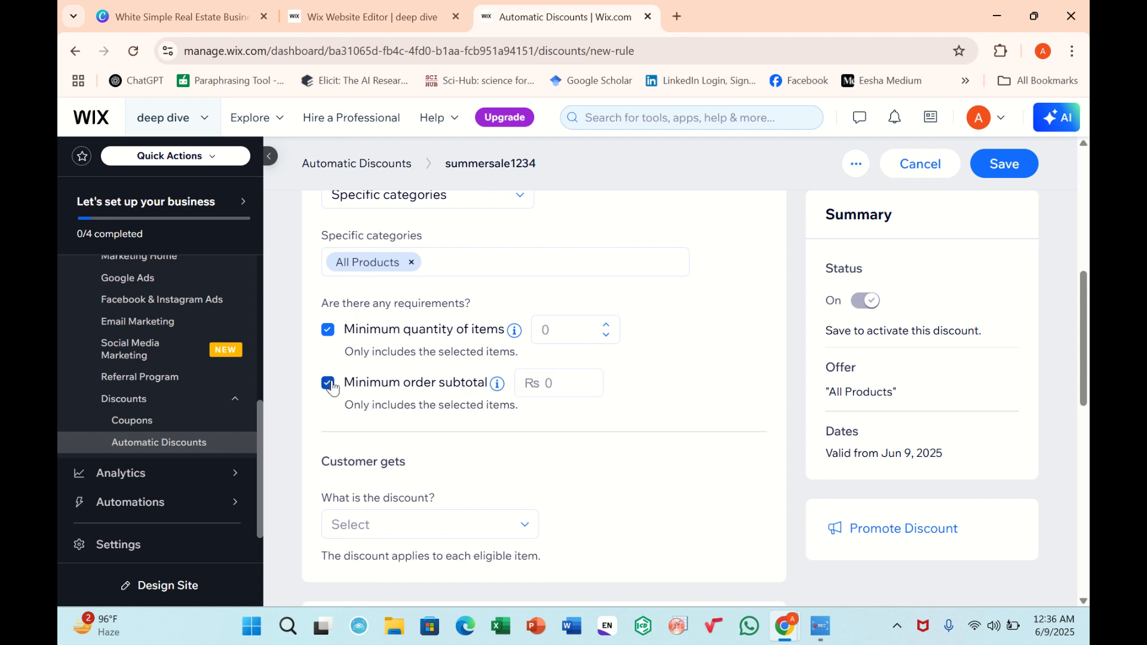
{"action": "left_click", "coordinate": [550, 388]}
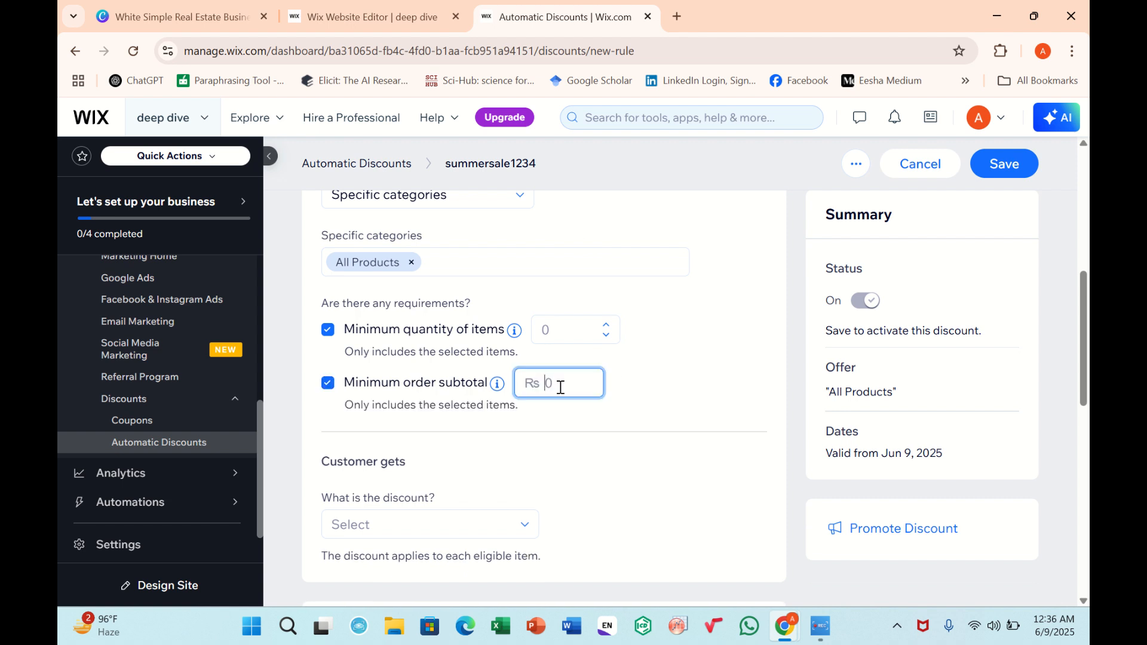
{"action": "type", "text": "2"}
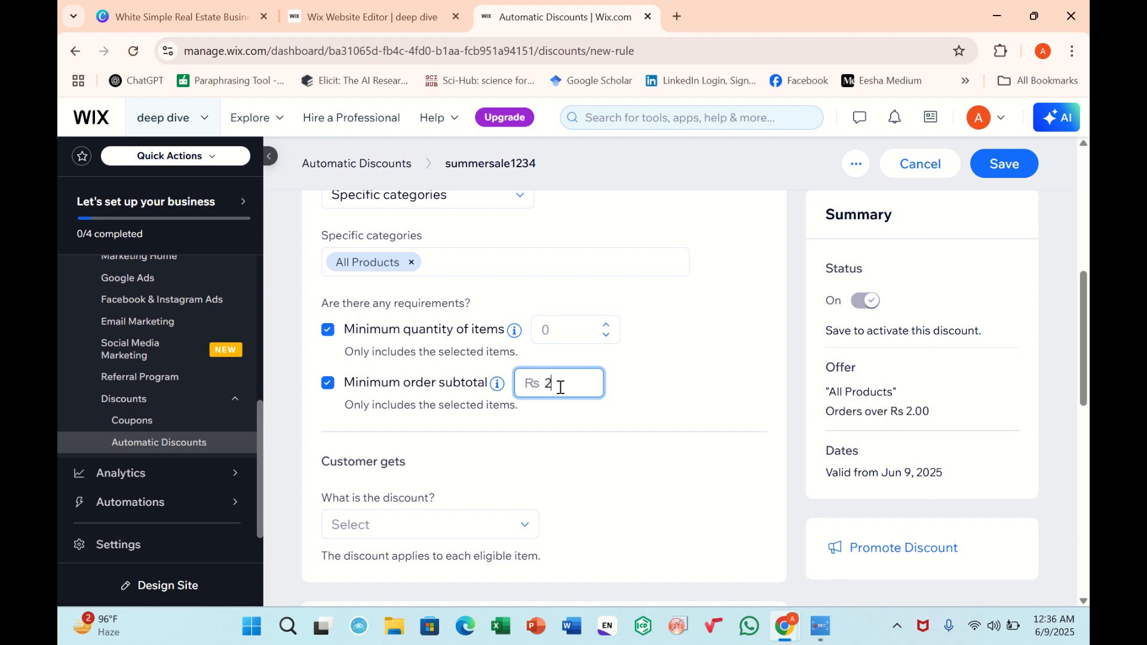
{"action": "type", "text": "00"}
Set the customer's discount to Percentage off with a value of 10%.
{"action": "scroll", "coordinate": [560, 387], "scroll_direction": "down", "scroll_amount": 3}
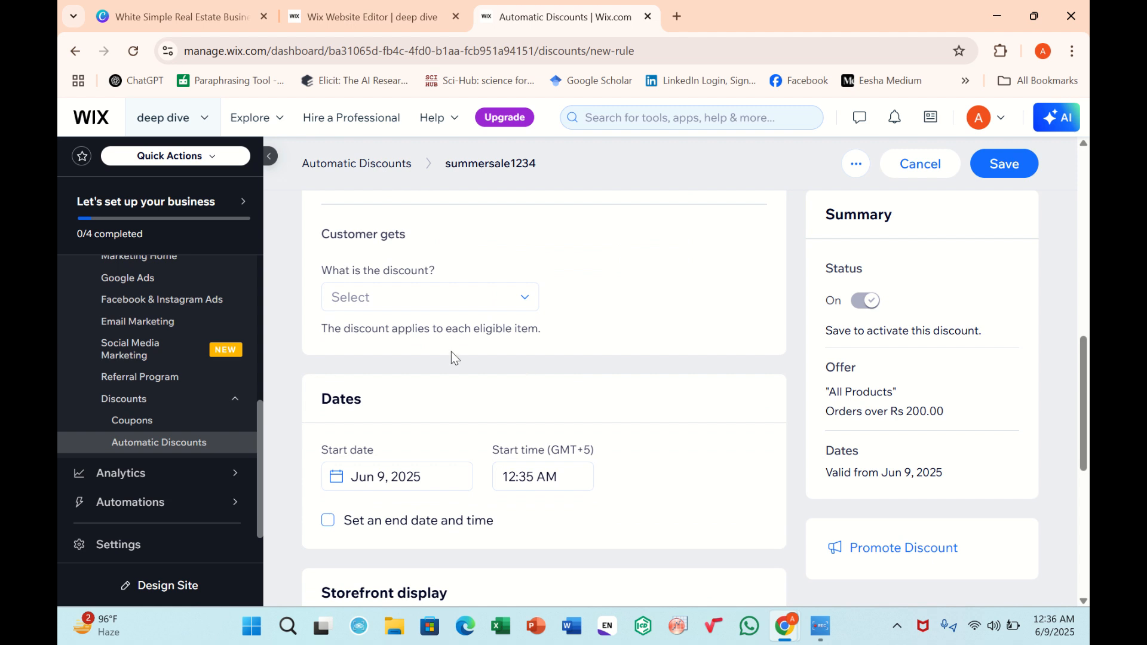
{"action": "left_click", "coordinate": [501, 299]}
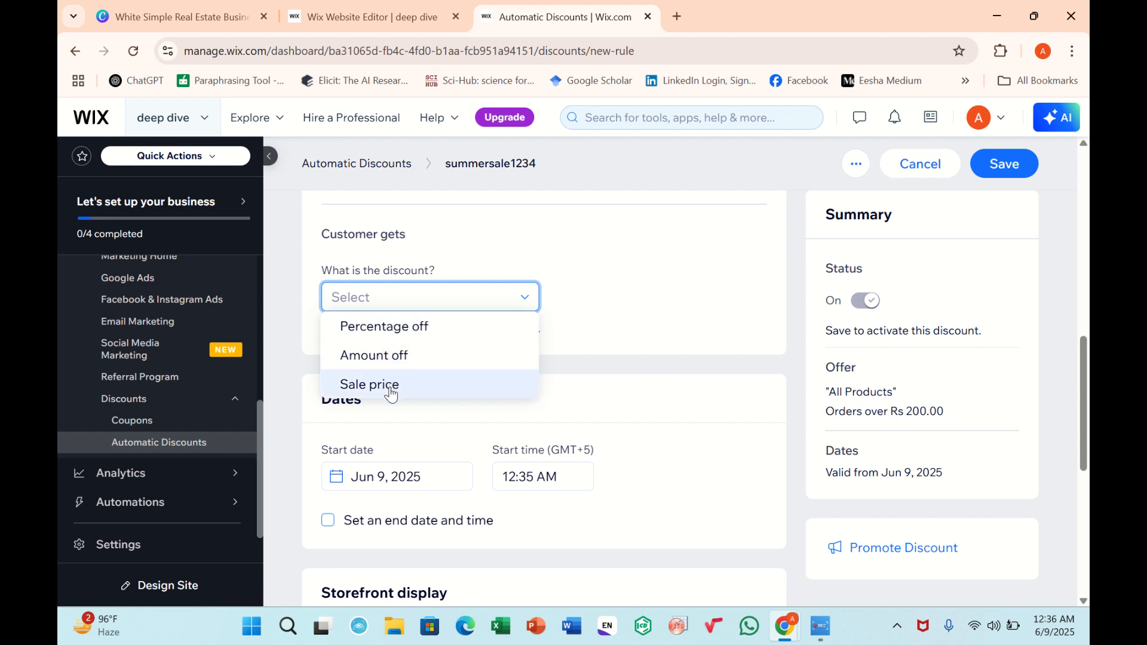
{"action": "left_click", "coordinate": [368, 325]}
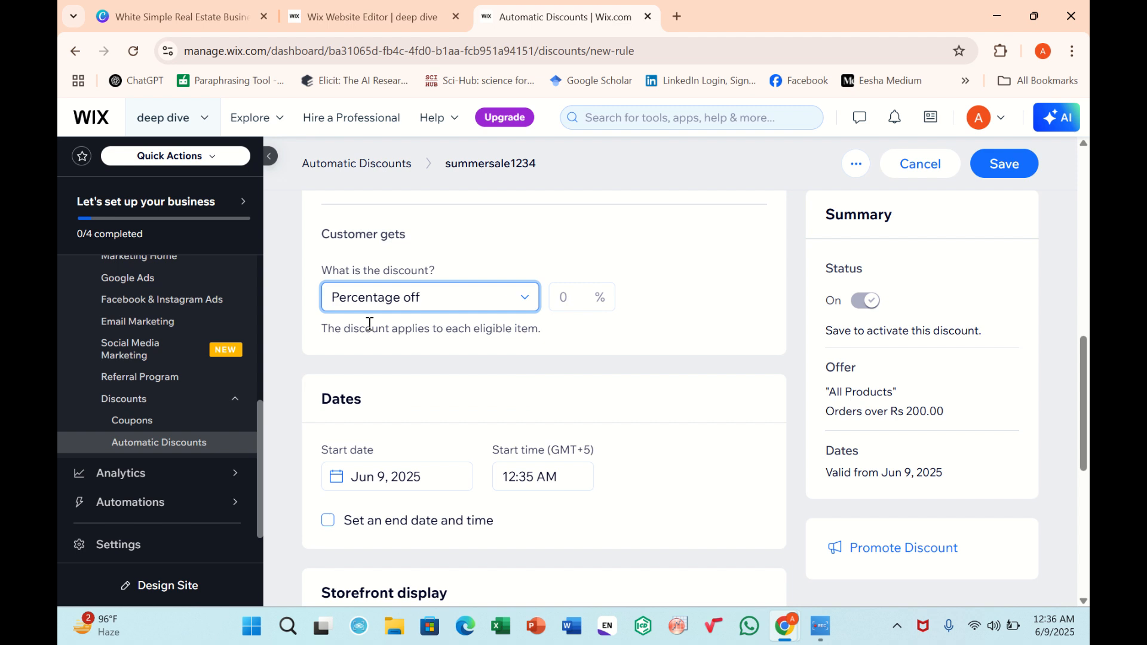
{"action": "left_click", "coordinate": [568, 302]}
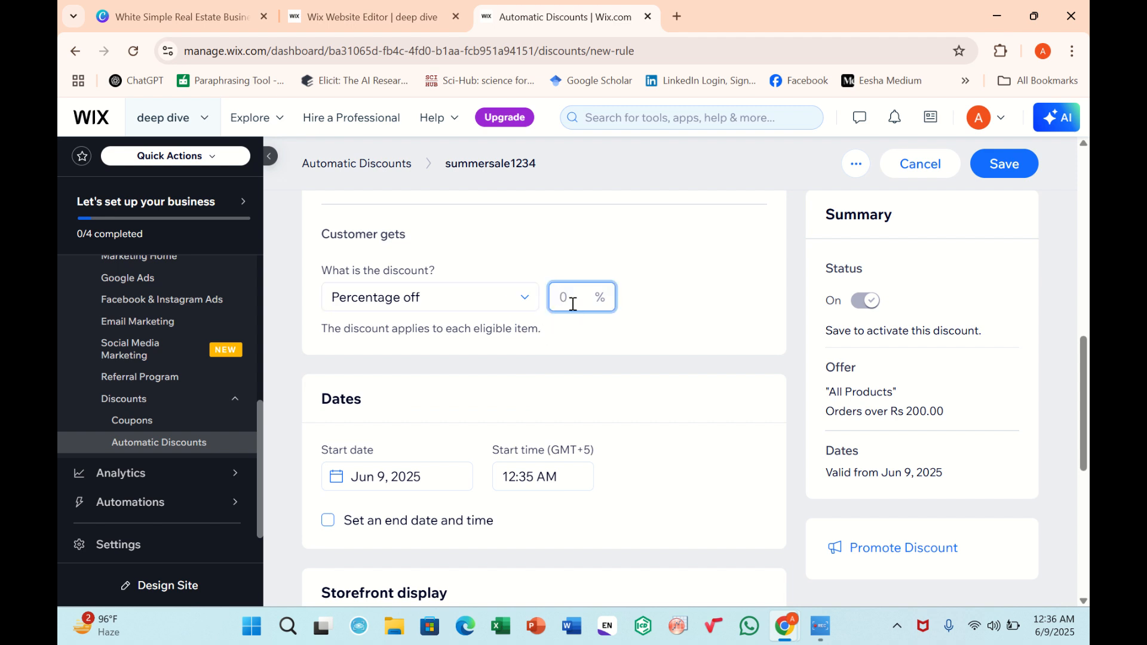
{"action": "type", "text": "10"}
{"action": "scroll", "coordinate": [572, 305], "scroll_direction": "down", "scroll_amount": 1}
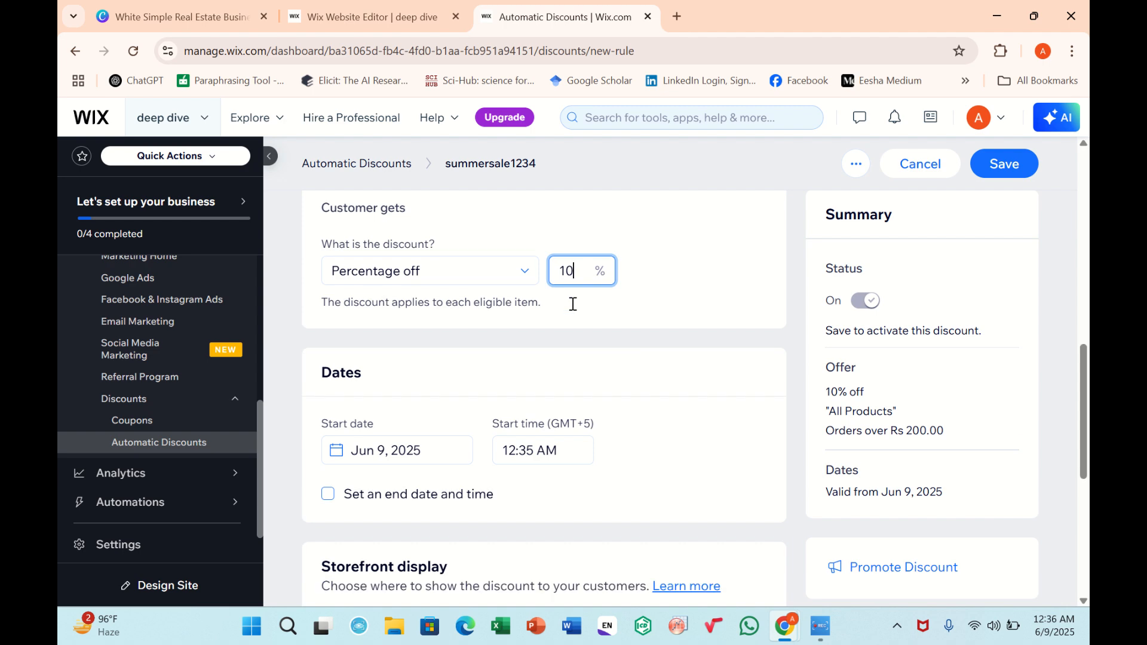
Enable an end date and time for the discount, keeping Jun 11, 2025 at 12:37 AM.
{"action": "scroll", "coordinate": [572, 305], "scroll_direction": "down", "scroll_amount": 3}
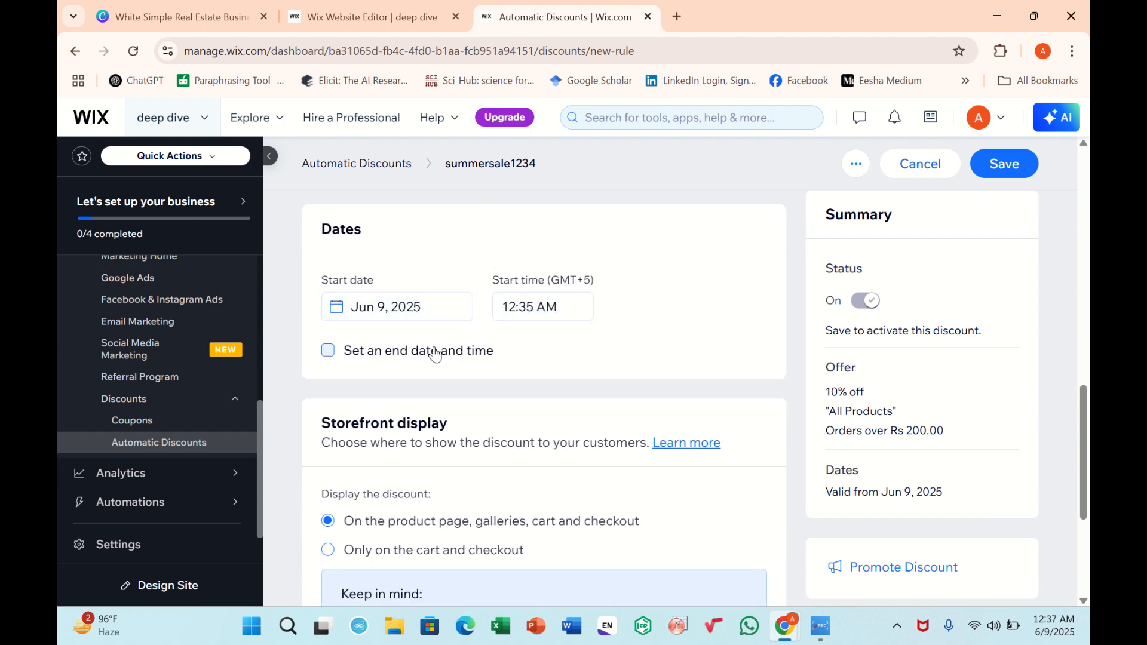
{"action": "left_click", "coordinate": [326, 357]}
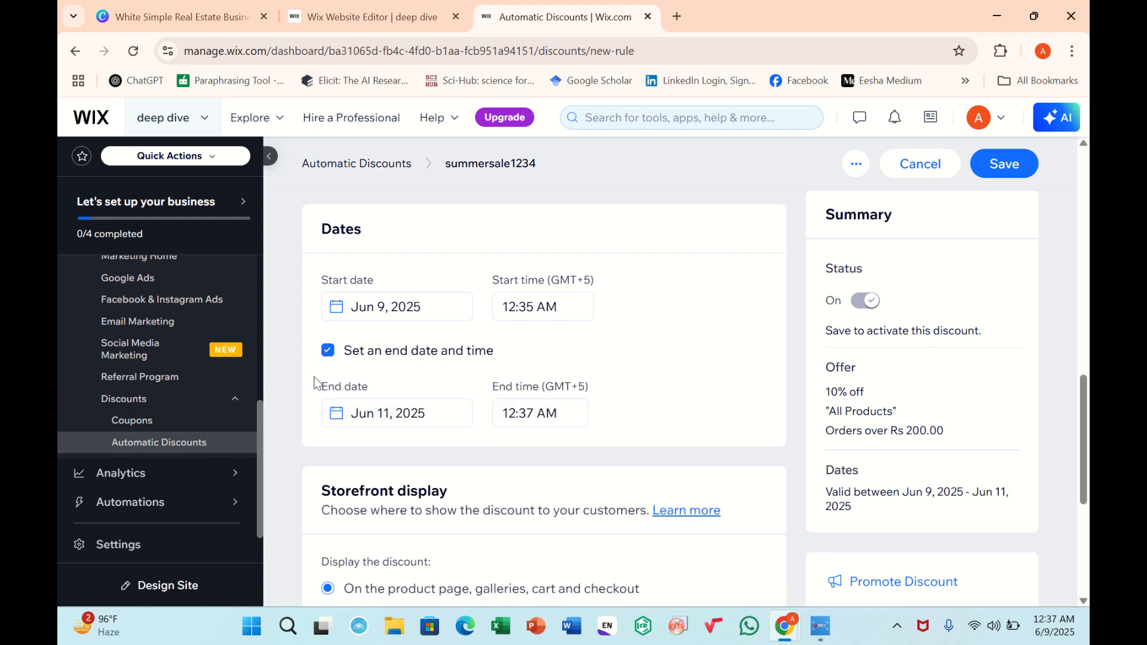
Review the discount's storefront display options and remove the newly added Adobe Acrobat extension from Chrome.
{"action": "scroll", "coordinate": [376, 481], "scroll_direction": "down", "scroll_amount": 3}
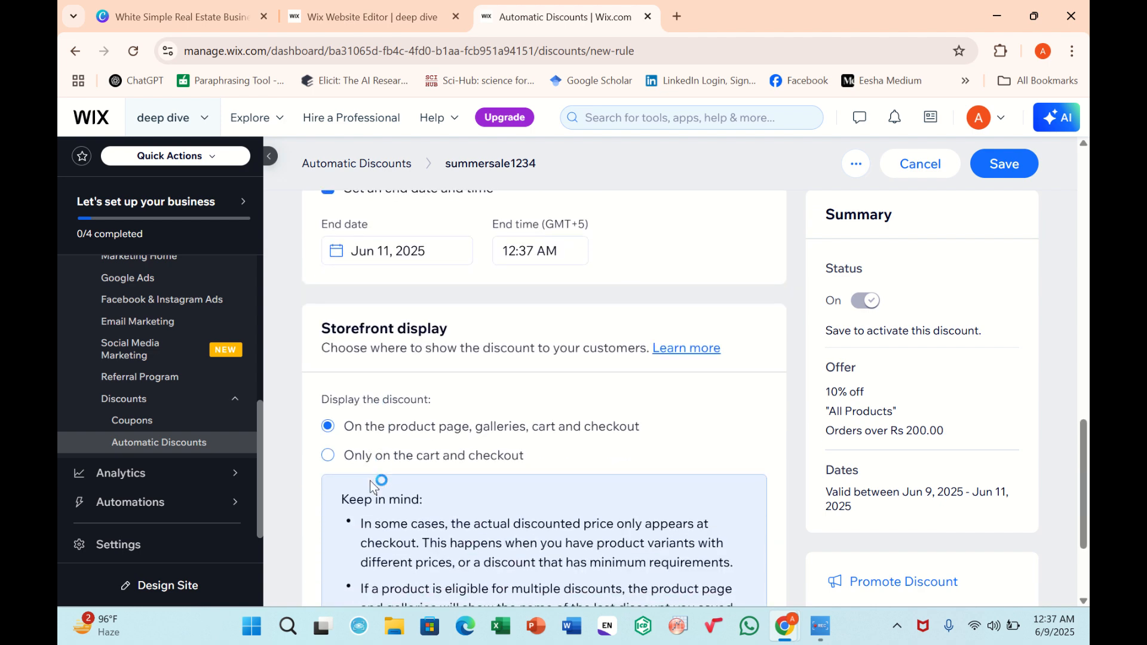
{"action": "scroll", "coordinate": [371, 487], "scroll_direction": "down", "scroll_amount": 3}
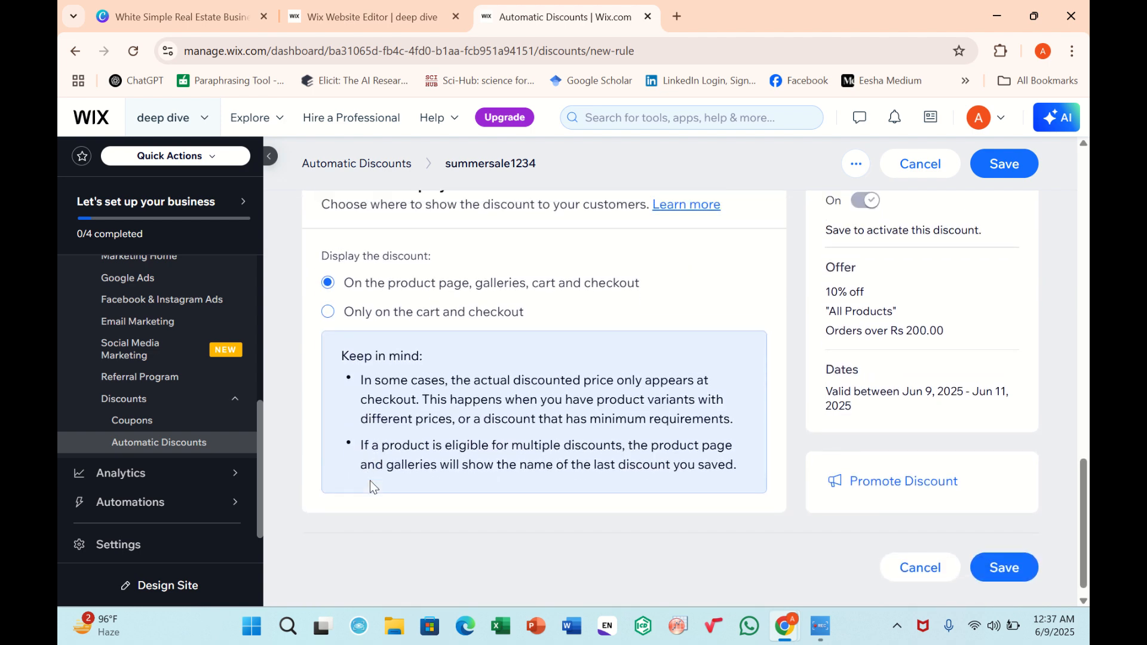
{"action": "scroll", "coordinate": [370, 487], "scroll_direction": "up", "scroll_amount": 1}
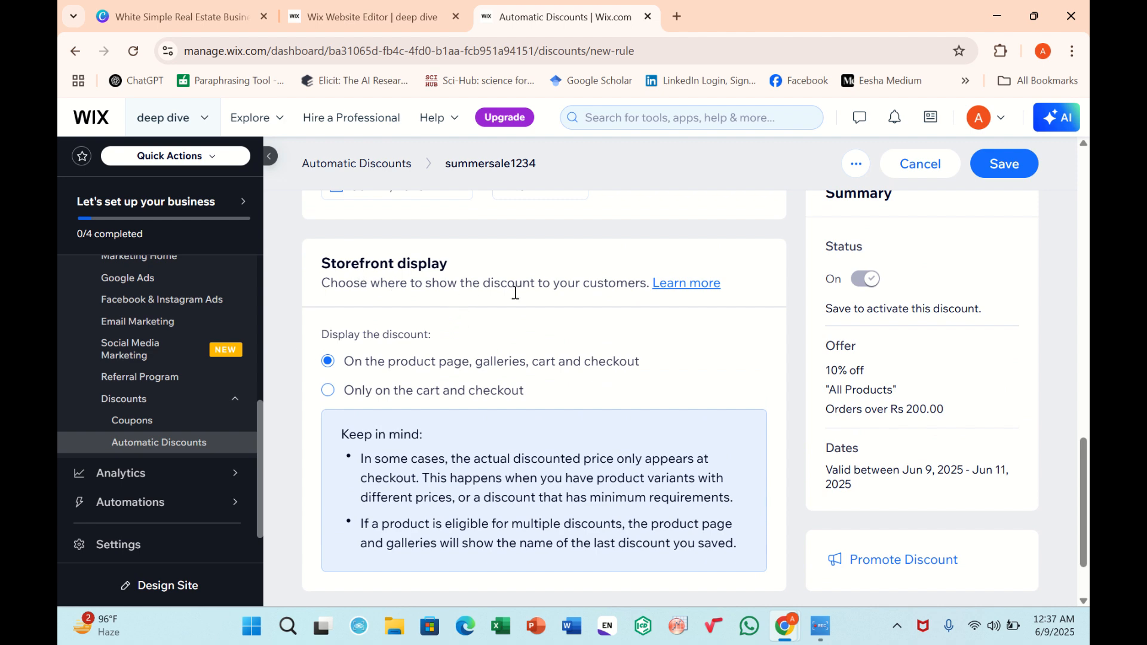
{"action": "scroll", "coordinate": [514, 293], "scroll_direction": "up", "scroll_amount": 1}
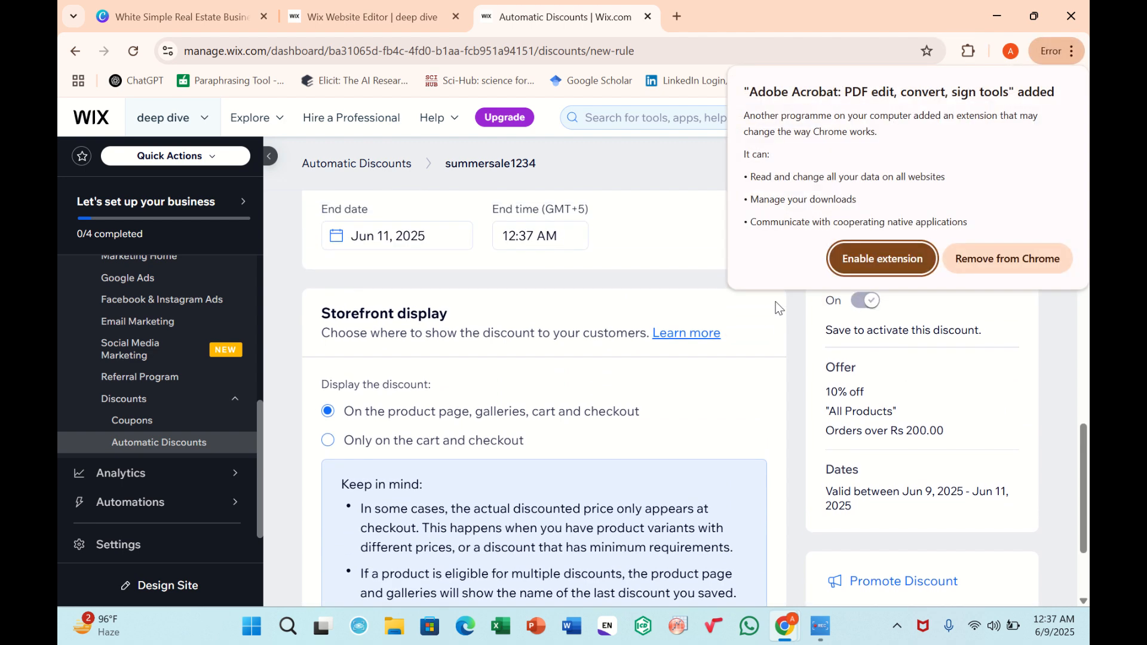
{"action": "left_click", "coordinate": [991, 267]}
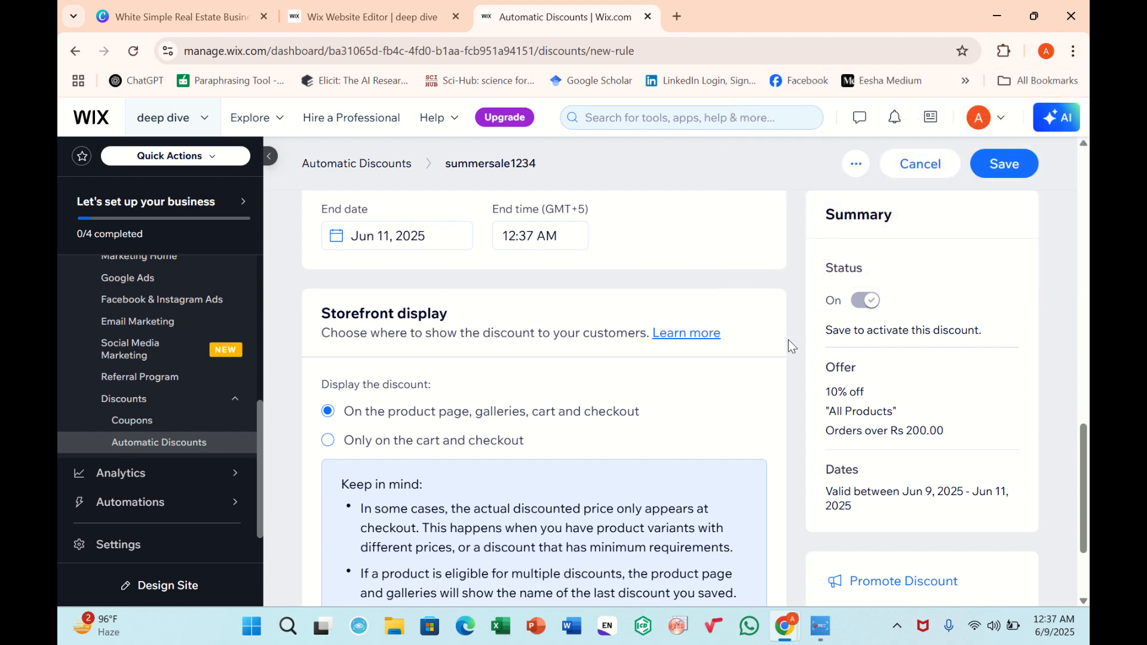
Try to promote the unsaved discount, and dismiss the save request without saving.
{"action": "scroll", "coordinate": [793, 351], "scroll_direction": "down", "scroll_amount": 2}
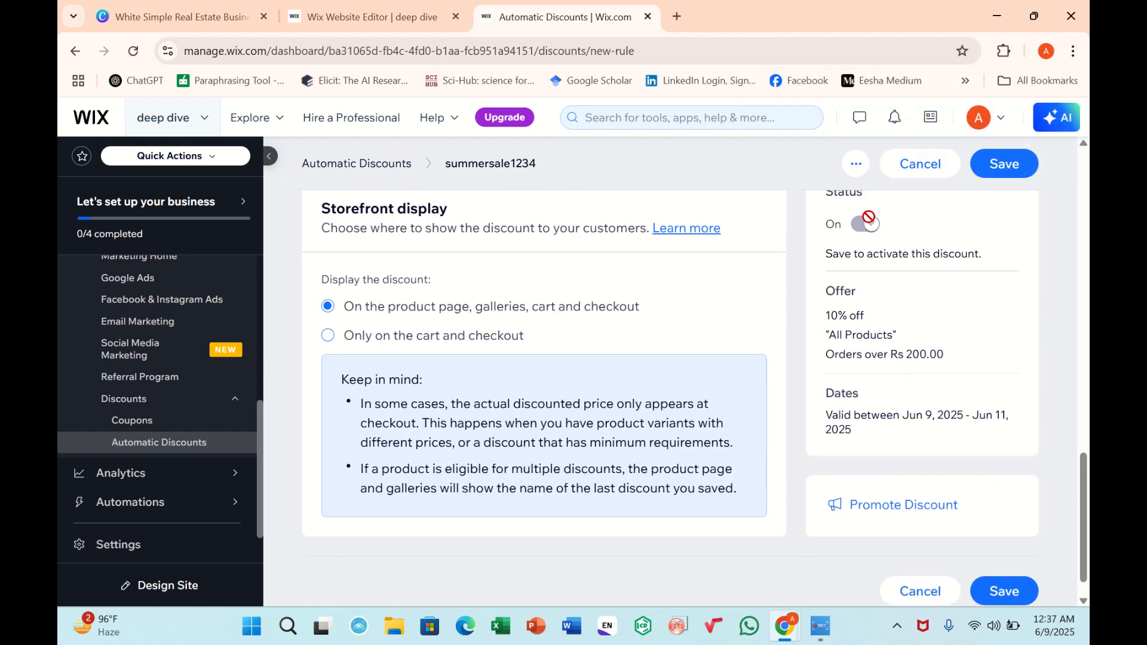
{"action": "scroll", "coordinate": [857, 334], "scroll_direction": "down", "scroll_amount": 1}
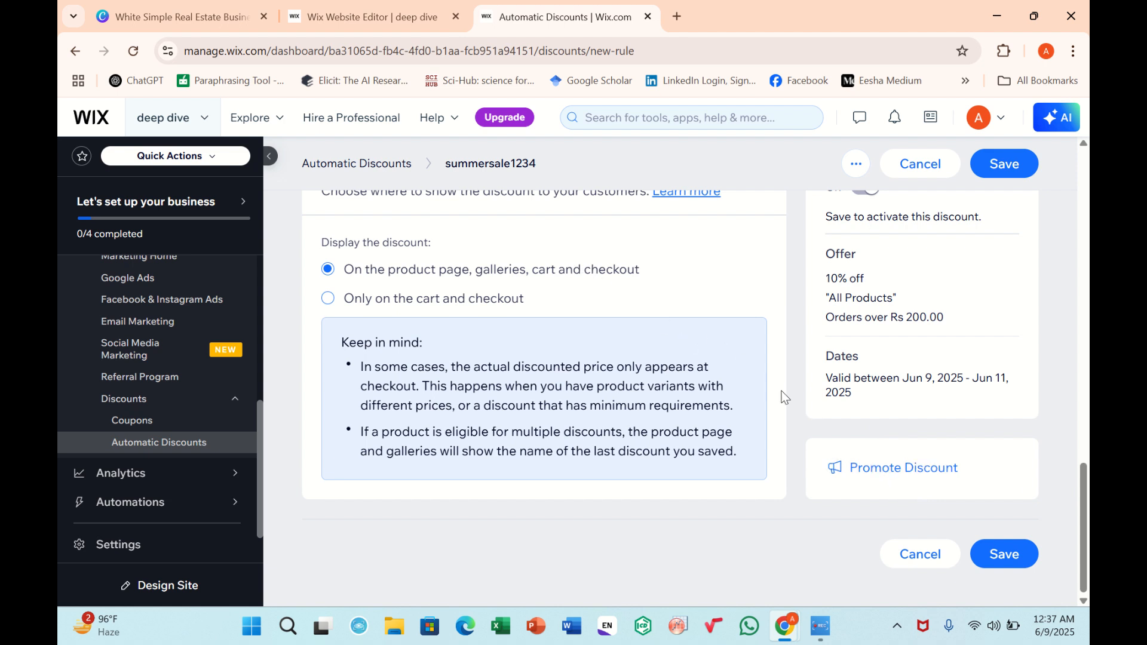
{"action": "left_click", "coordinate": [845, 471]}
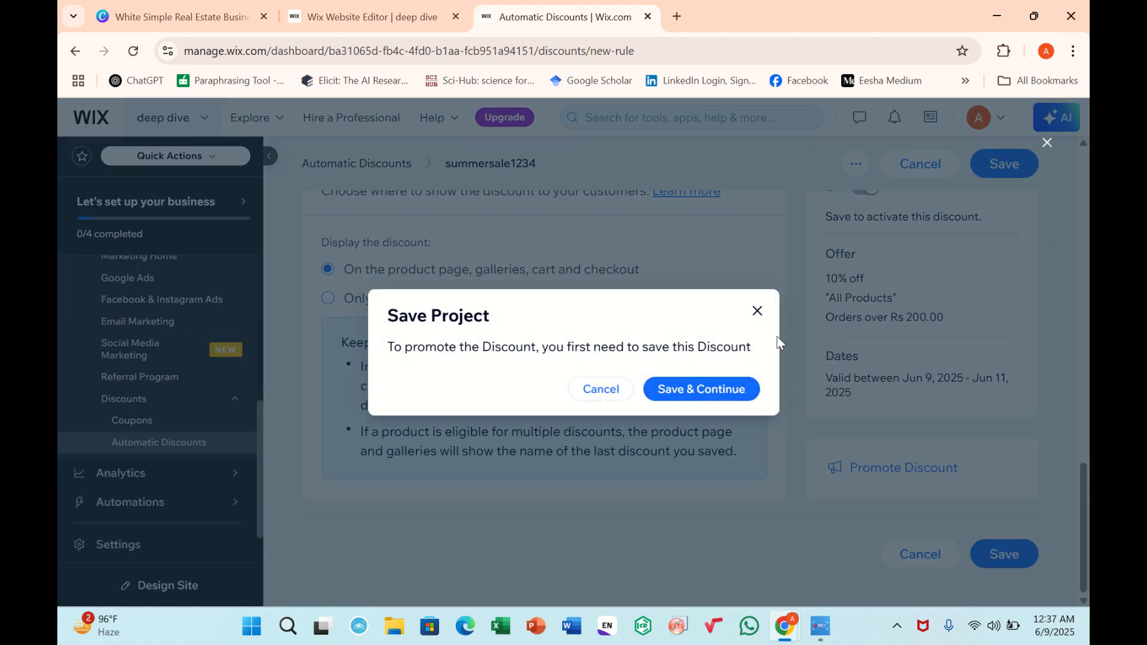
{"action": "left_click", "coordinate": [753, 310]}
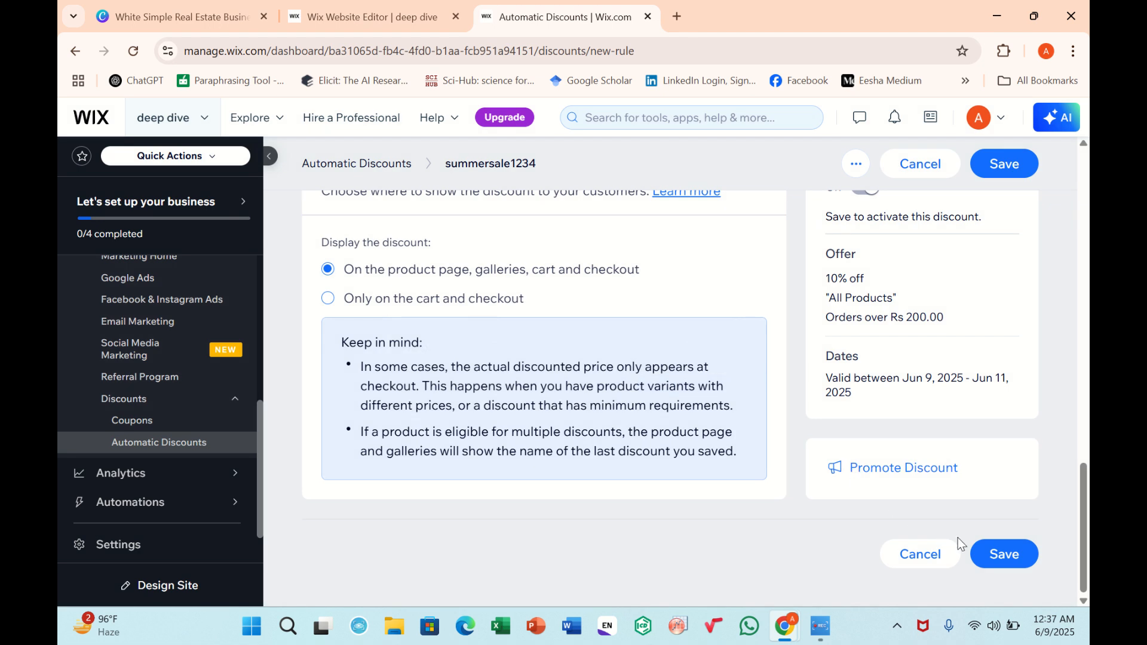
Try to save the summersale1234 discount with the minimum item quantity left empty.
{"action": "left_click", "coordinate": [1015, 556]}
{"action": "left_click", "coordinate": [1006, 556]}
{"action": "left_click", "coordinate": [999, 550]}
Set the discount's minimum quantity of items to 1.
{"action": "scroll", "coordinate": [856, 466], "scroll_direction": "up", "scroll_amount": 10}
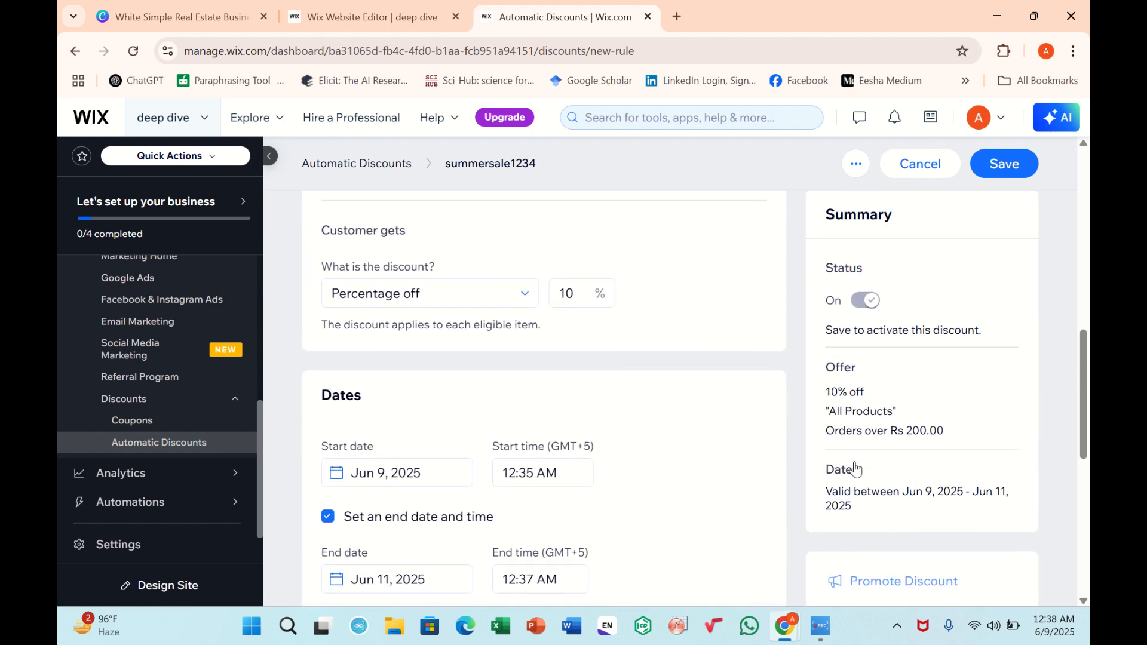
{"action": "scroll", "coordinate": [598, 454], "scroll_direction": "down", "scroll_amount": 5}
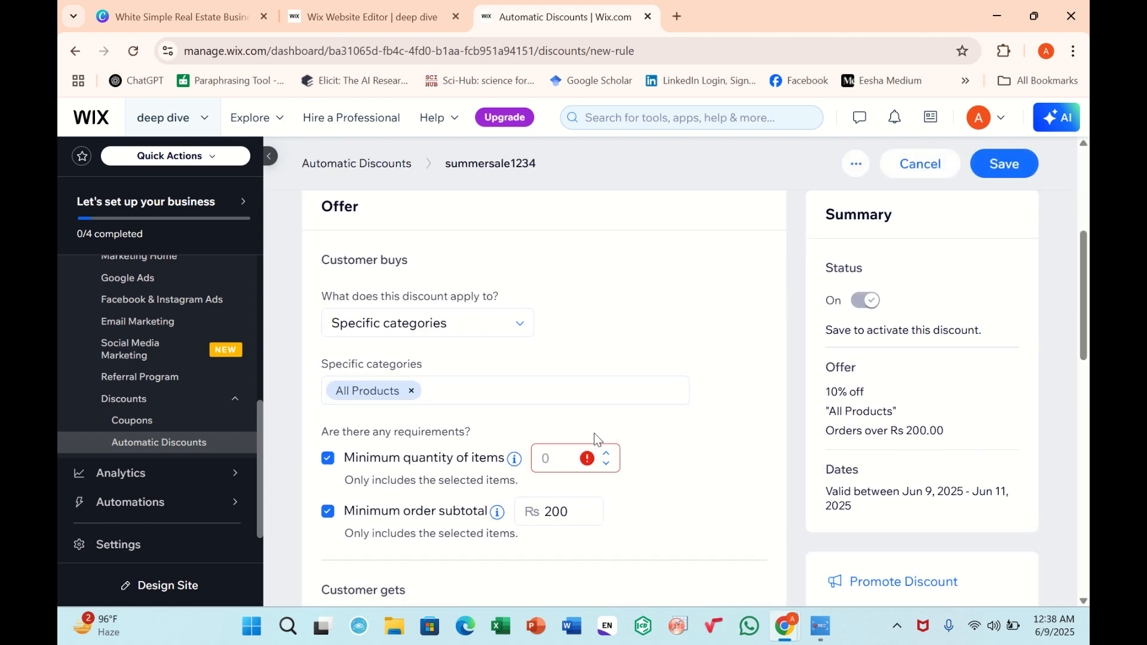
{"action": "left_click", "coordinate": [559, 458]}
{"action": "type", "text": "1"}
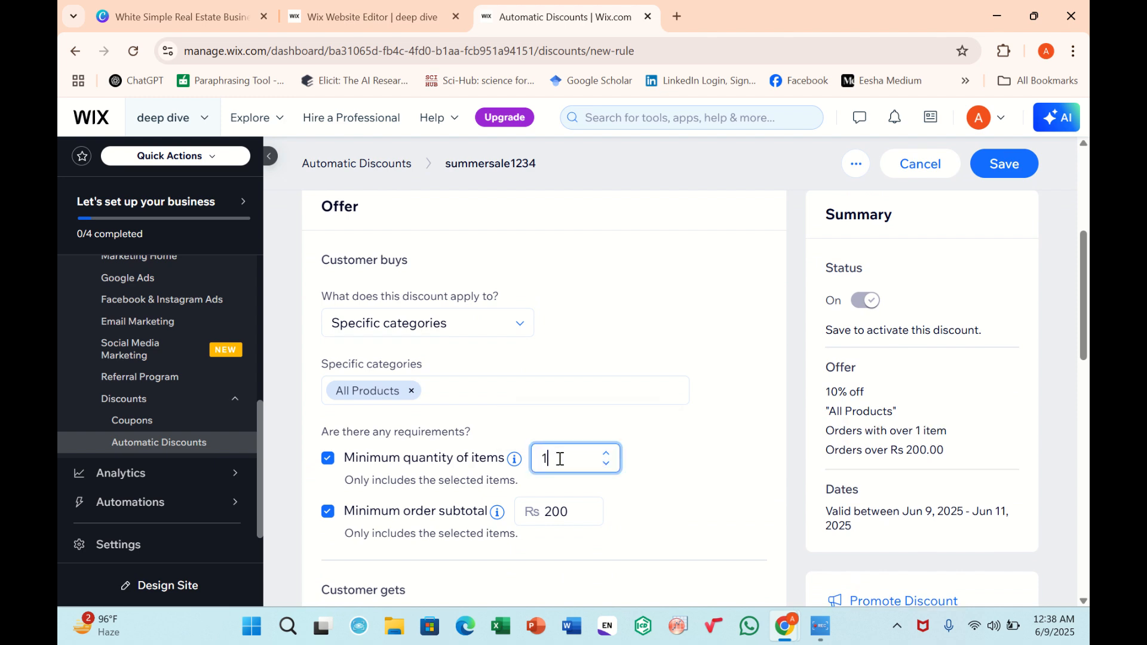
Save the summersale1234 discount and close the Promote and engage dialog without creating a campaign.
{"action": "scroll", "coordinate": [559, 459], "scroll_direction": "down", "scroll_amount": 7}
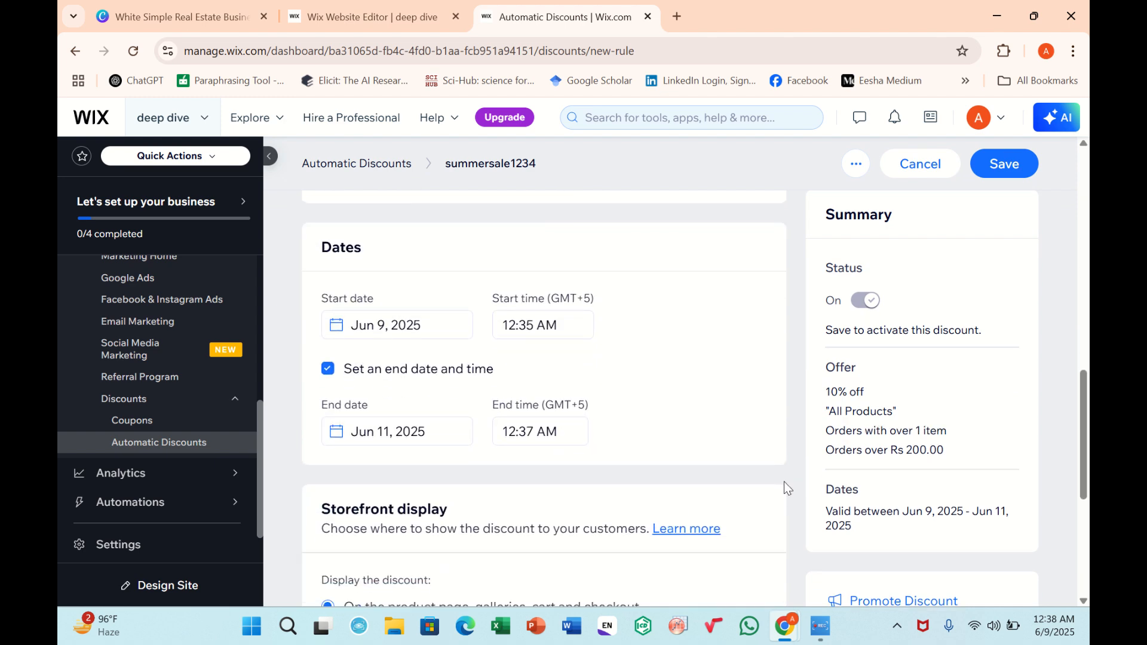
{"action": "scroll", "coordinate": [782, 475], "scroll_direction": "down", "scroll_amount": 3}
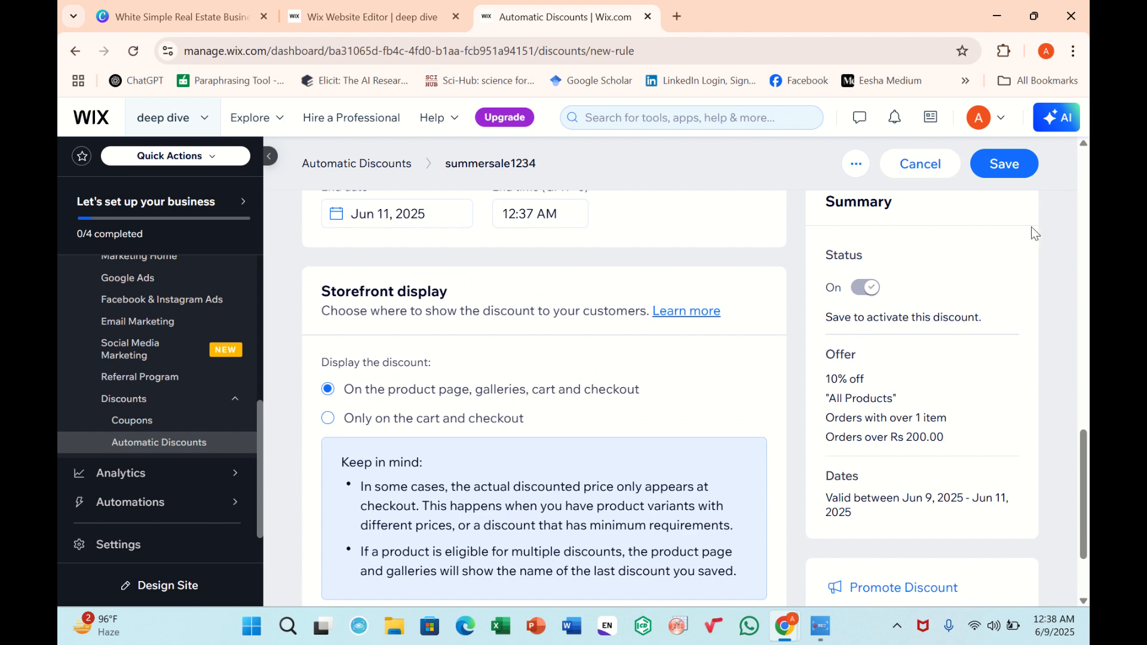
{"action": "left_click", "coordinate": [1028, 174]}
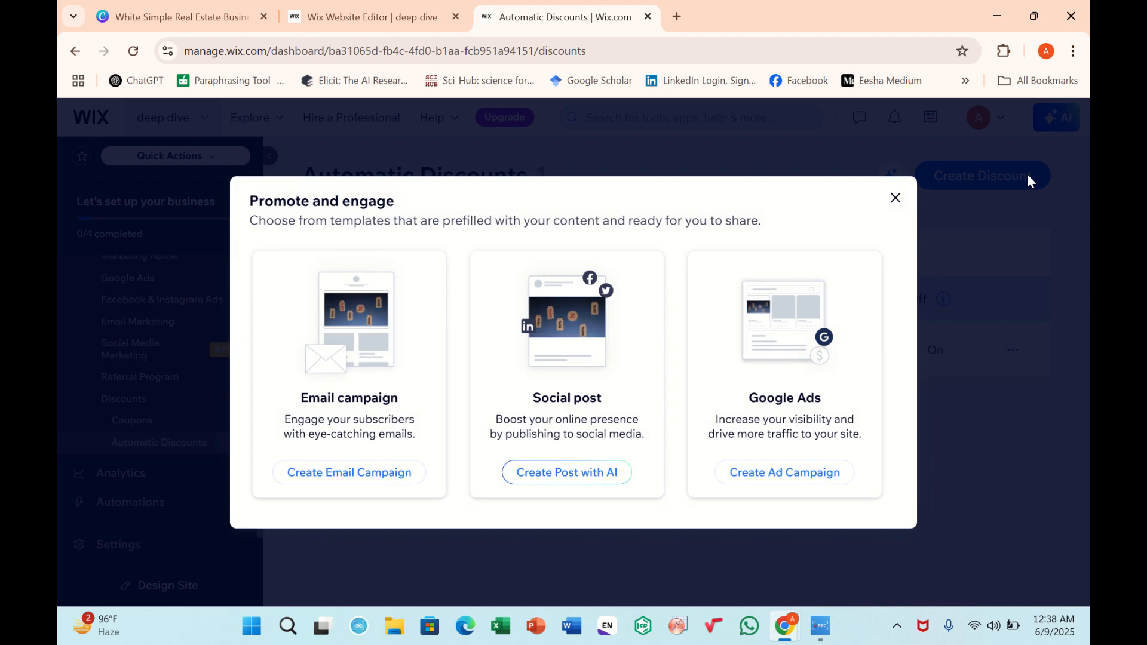
{"action": "left_click", "coordinate": [894, 196]}
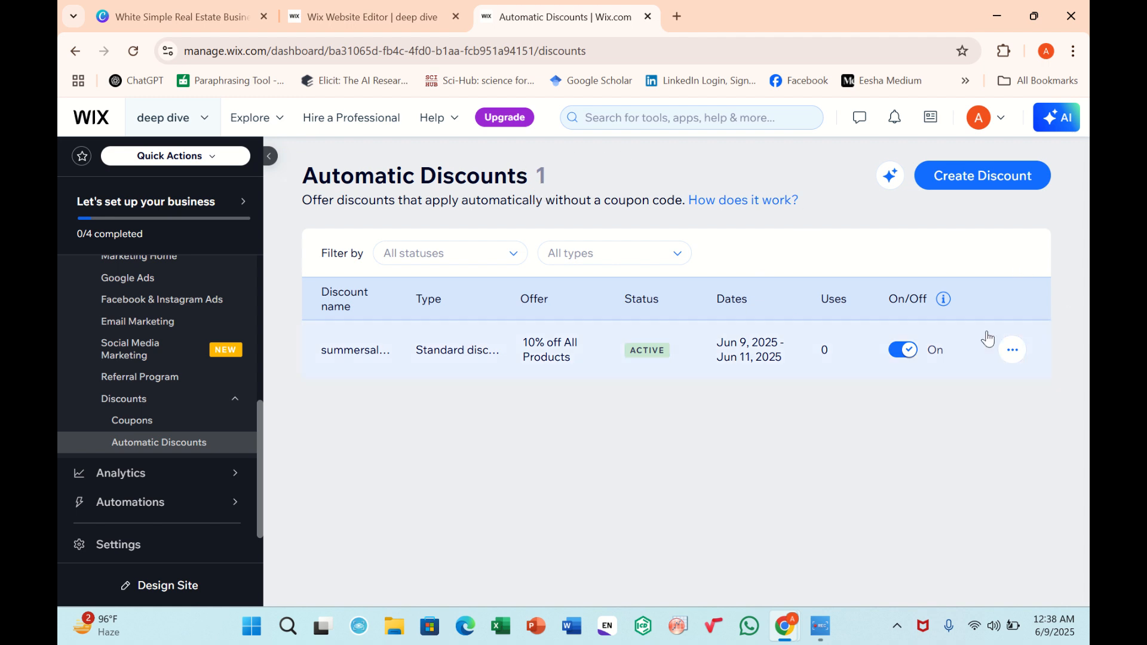
Turn the summersale1234 discount off and back on in the automatic discounts list.
{"action": "left_click", "coordinate": [904, 352]}
{"action": "left_click", "coordinate": [904, 351]}
{"action": "left_click", "coordinate": [904, 350]}
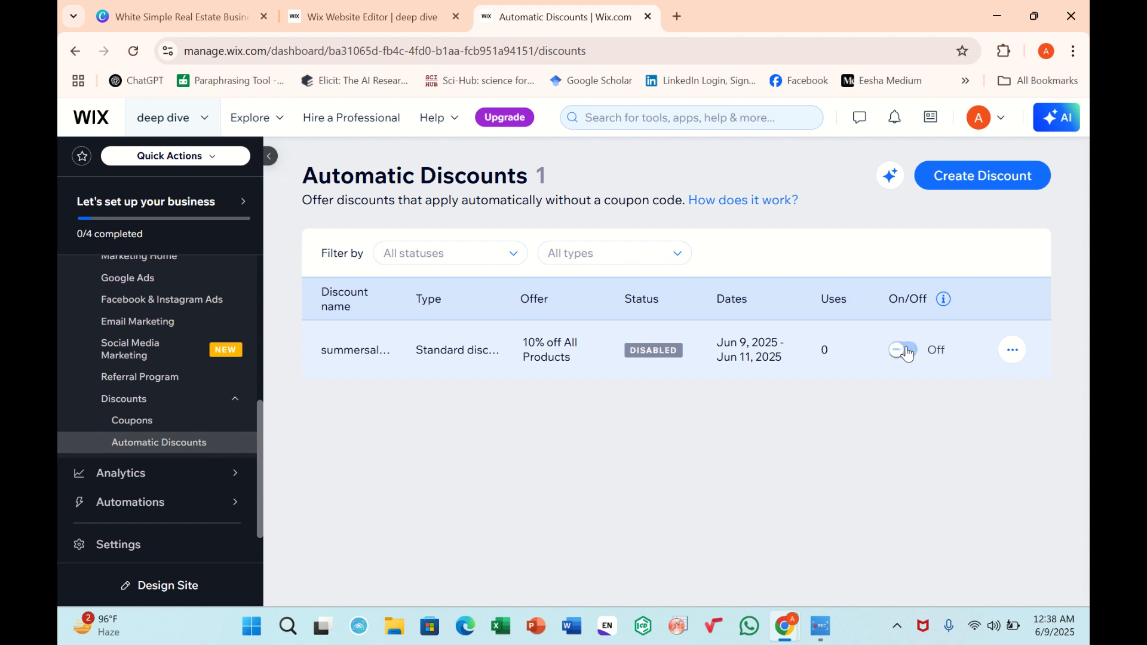
{"action": "left_click", "coordinate": [905, 351]}
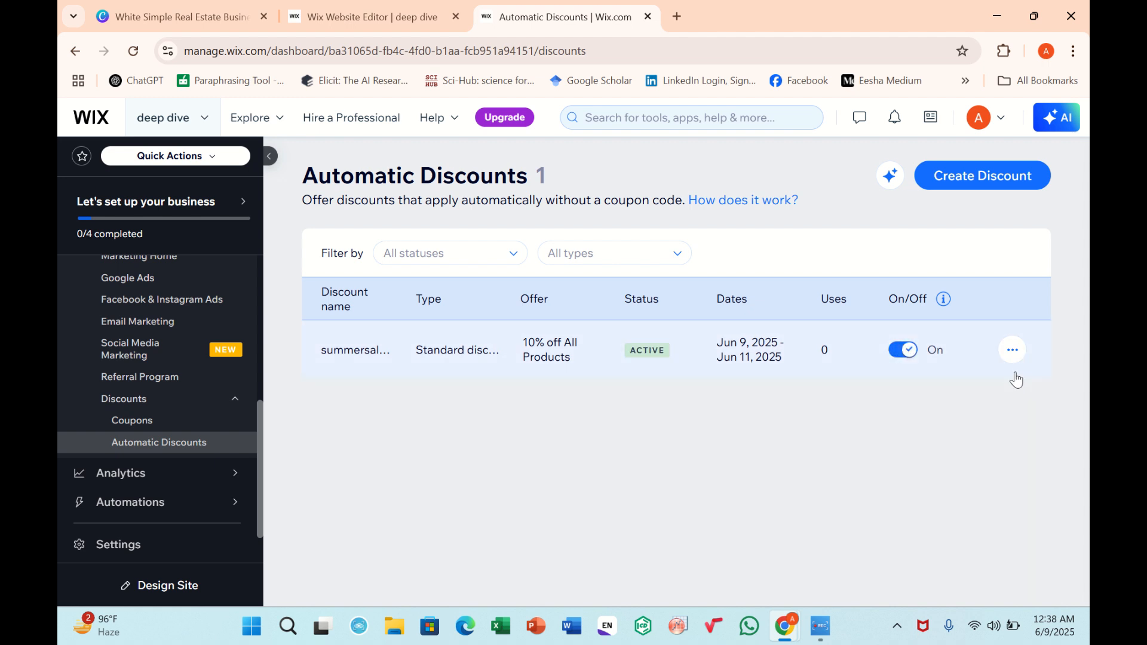
Delete the summersale1234 discount from the automatic discounts list and confirm the deletion.
{"action": "left_click", "coordinate": [1009, 352]}
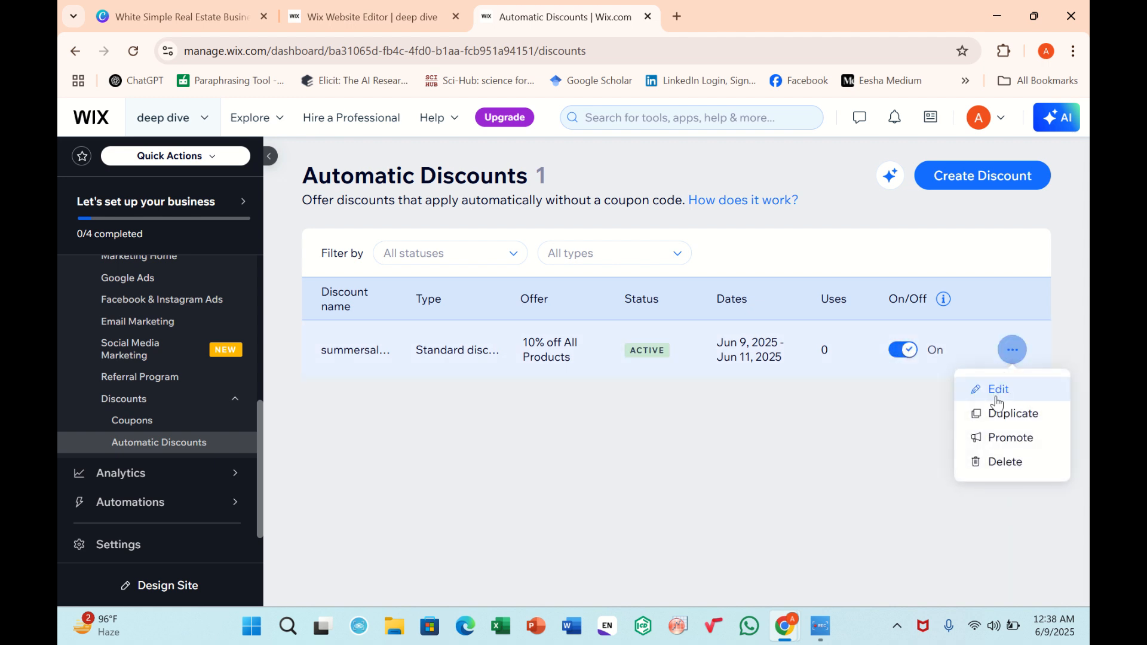
{"action": "left_click", "coordinate": [1002, 468]}
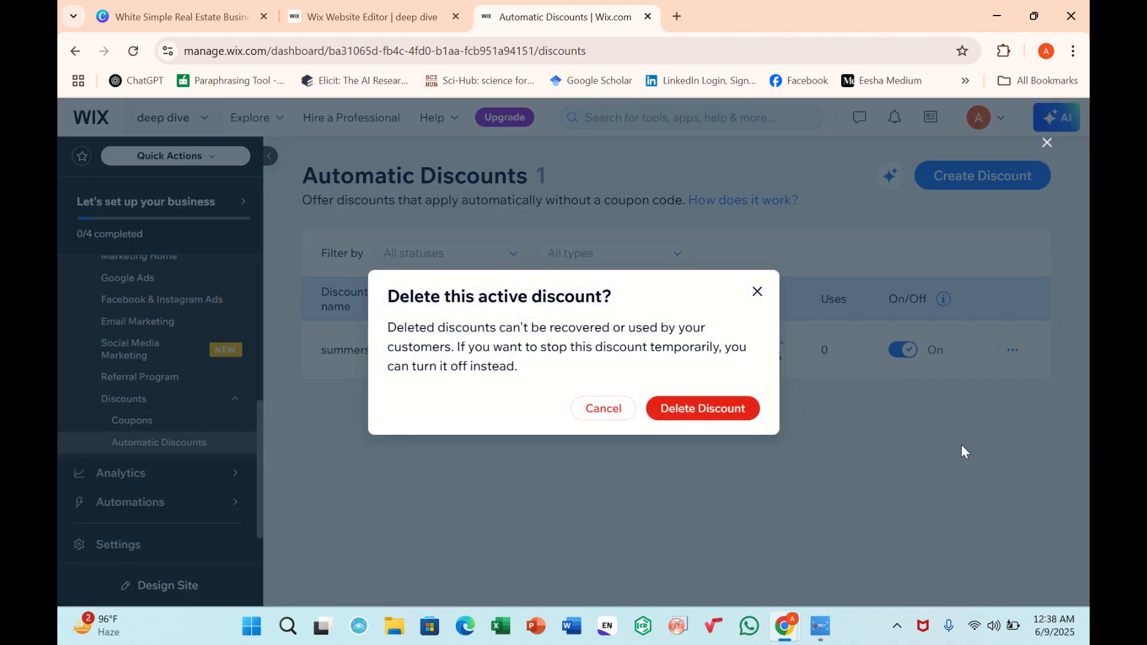
{"action": "left_click", "coordinate": [736, 412]}
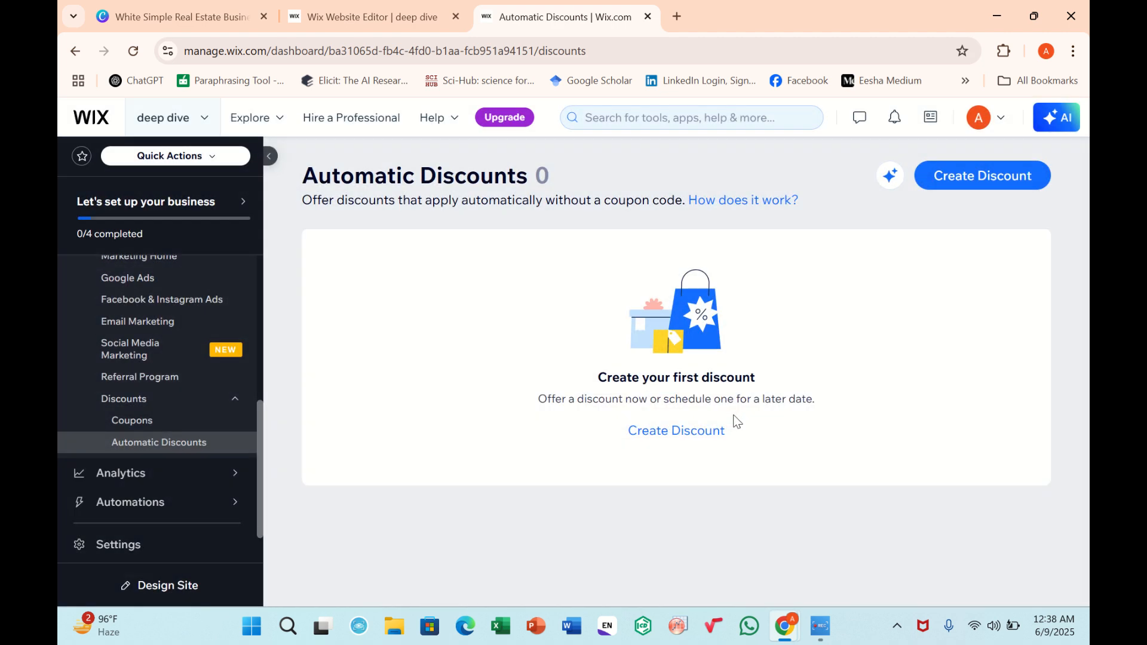